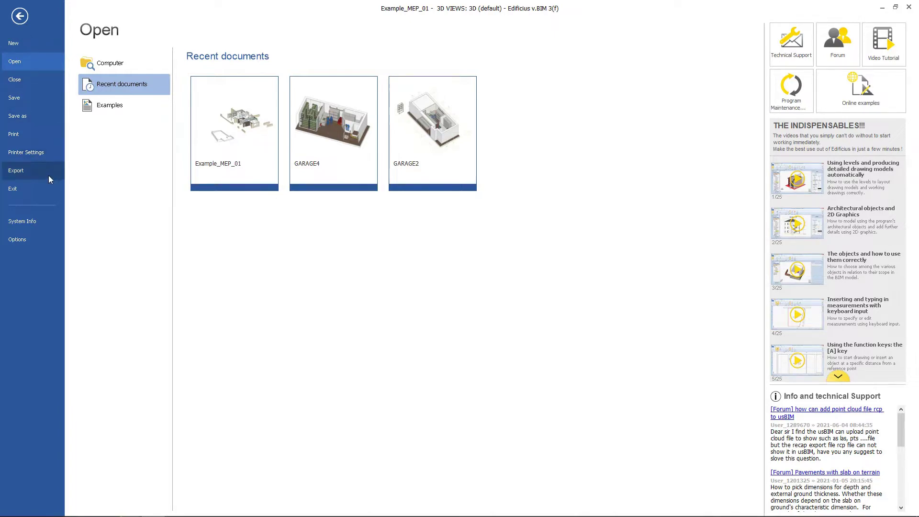
- Create a new project and expand its BIM Objects Library in the Project Navigator
click(20, 17)
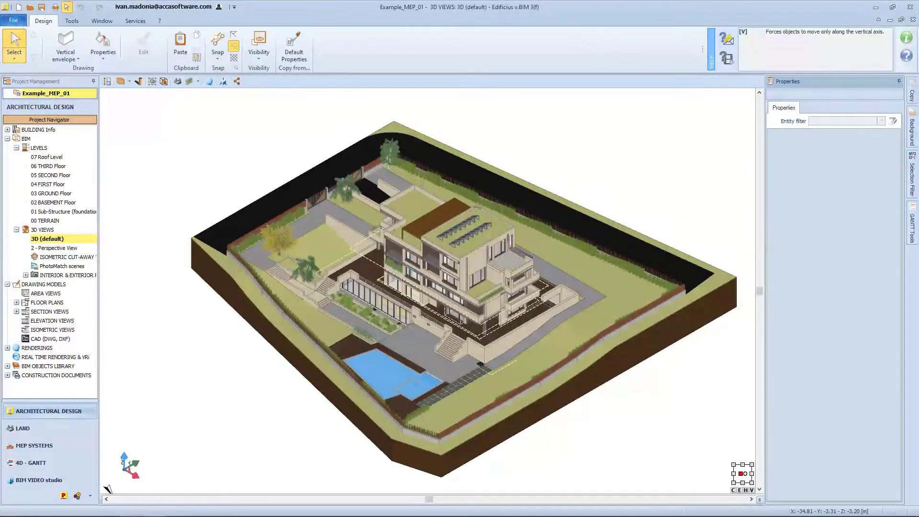
click(17, 23)
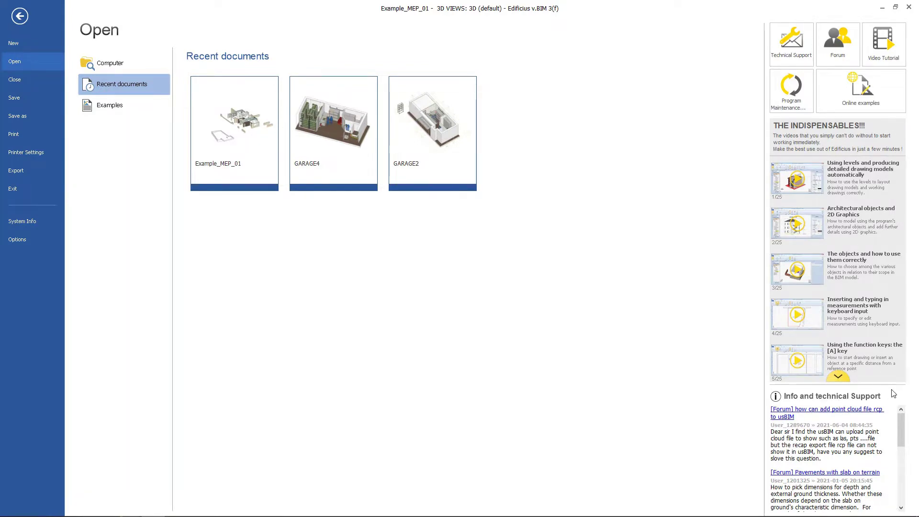
click(34, 44)
click(106, 111)
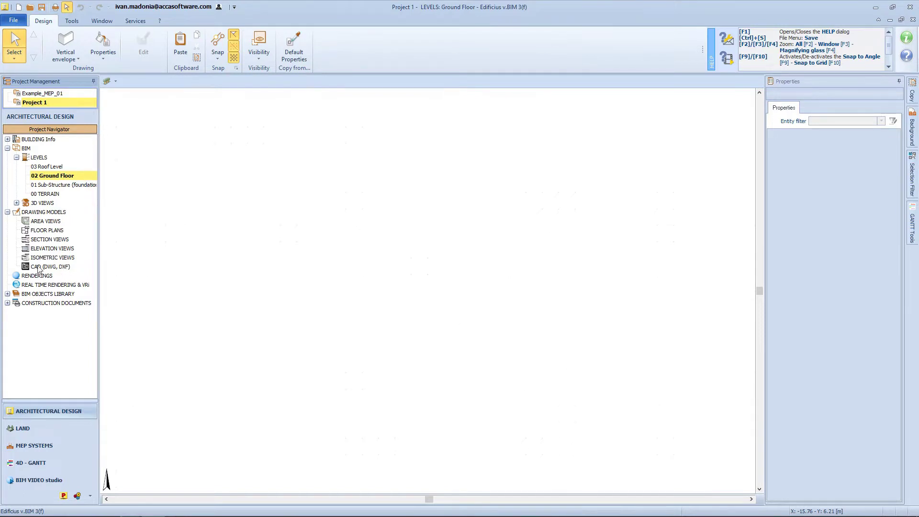
click(8, 294)
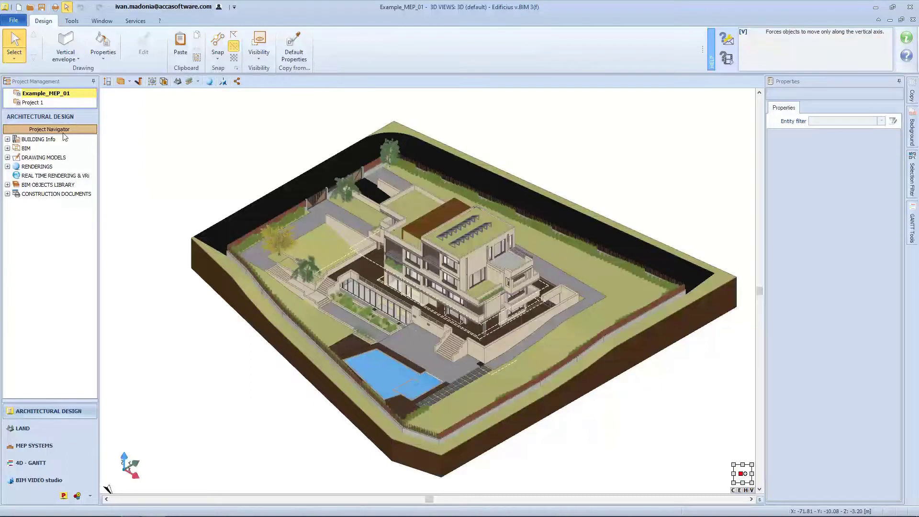
- Look at the General Data of the Example_MEP_01 building information and close it
click(7, 140)
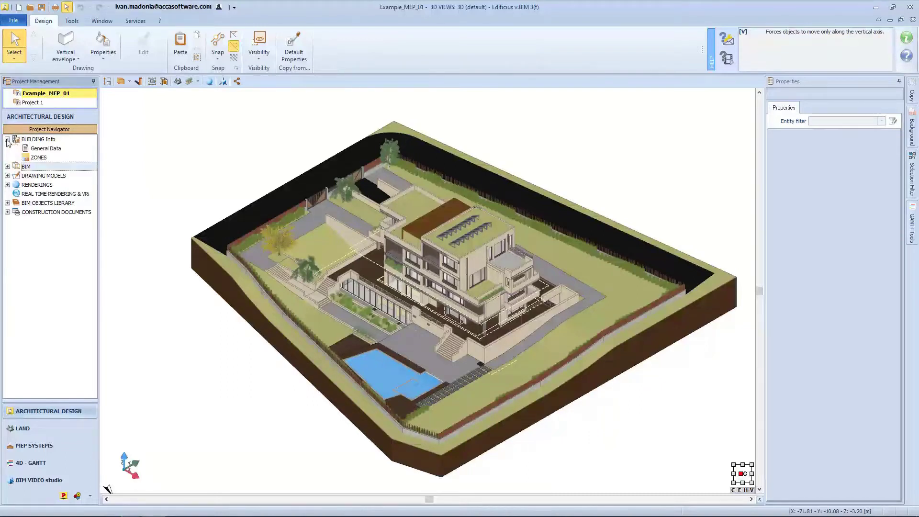
double_click(36, 148)
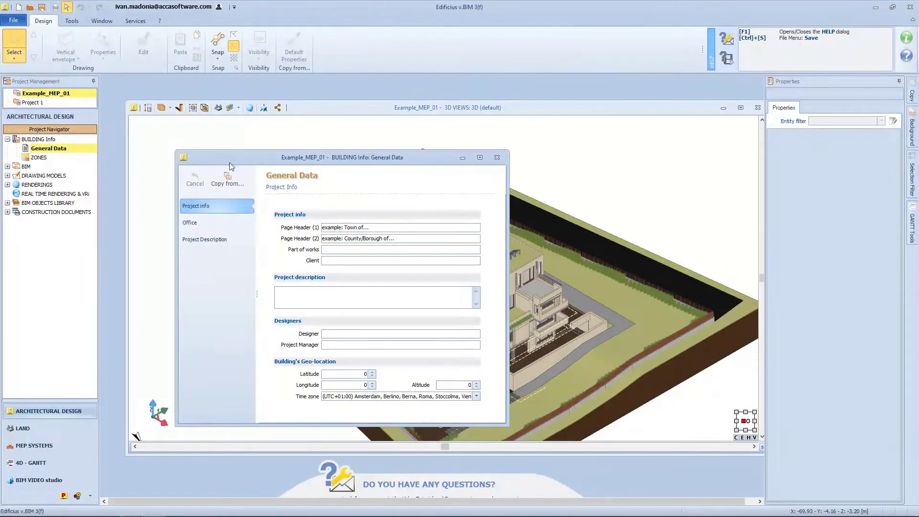
click(497, 157)
- Review the building levels and their height reference system in the Levels Manager
click(7, 167)
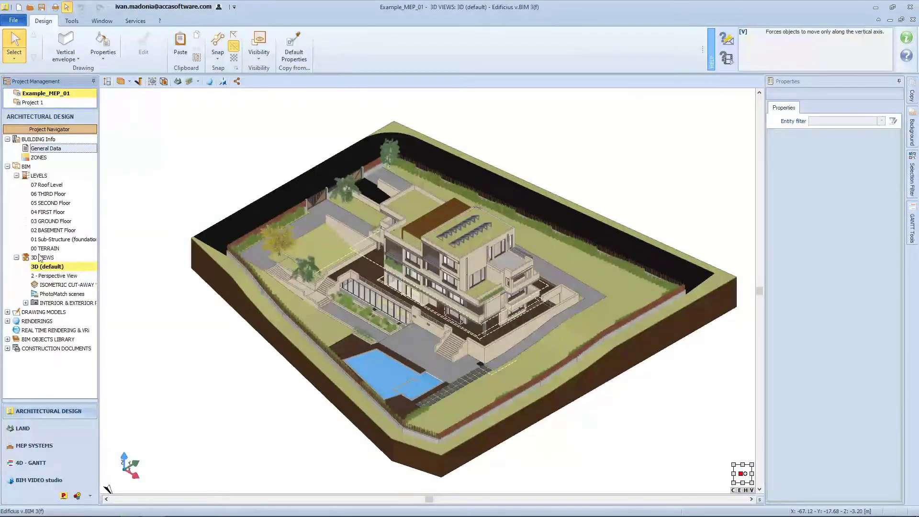
right_click(38, 179)
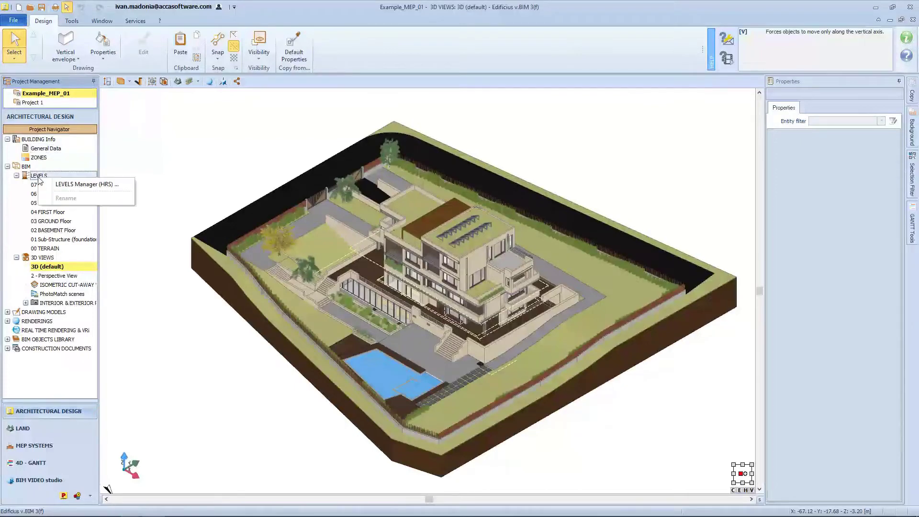
click(125, 188)
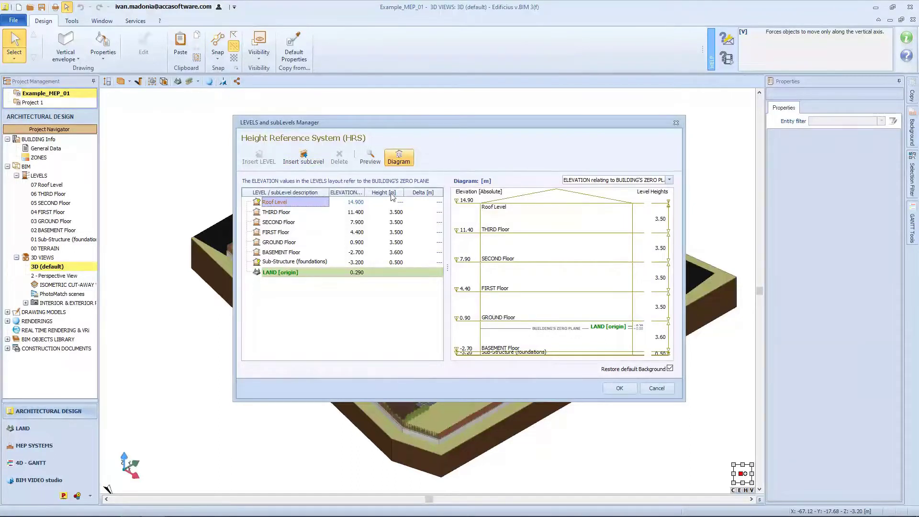
click(608, 388)
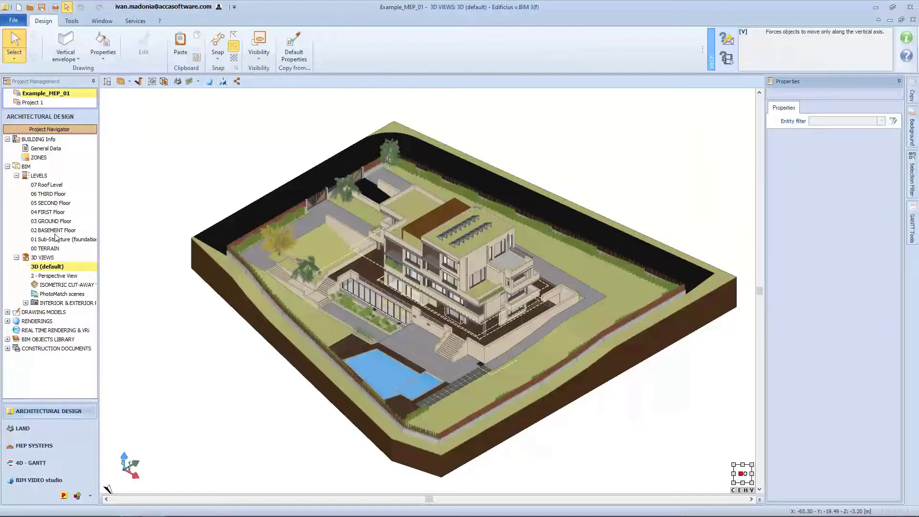
- View the 03 GROUND Floor level, and inspect the building from another side in the default 3D view
double_click(48, 220)
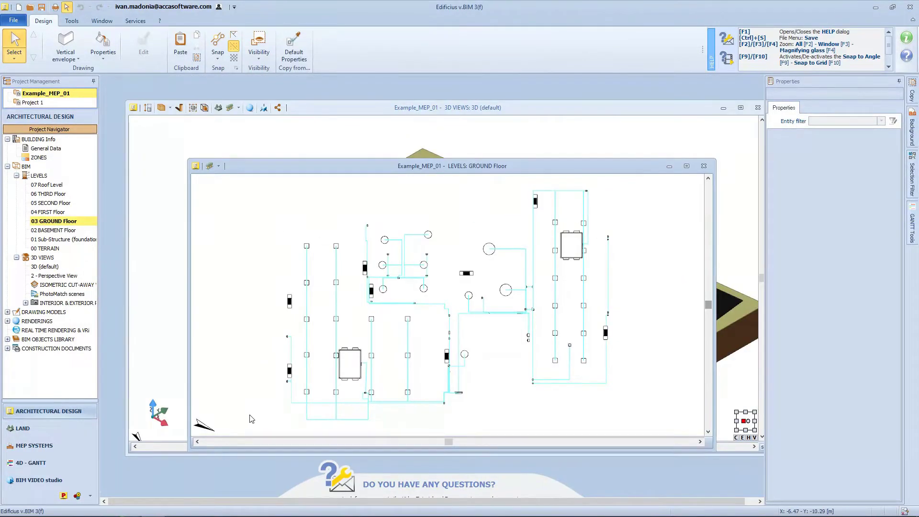
double_click(68, 267)
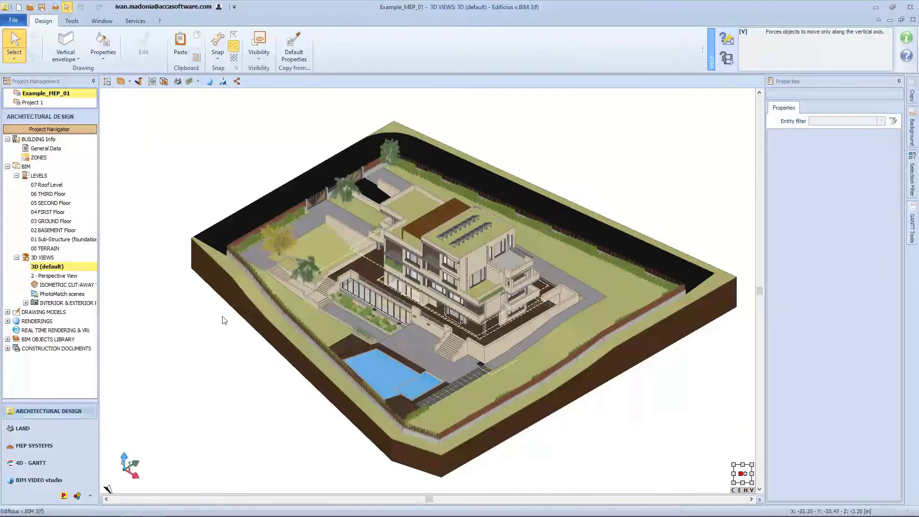
drag(224, 322, 353, 318)
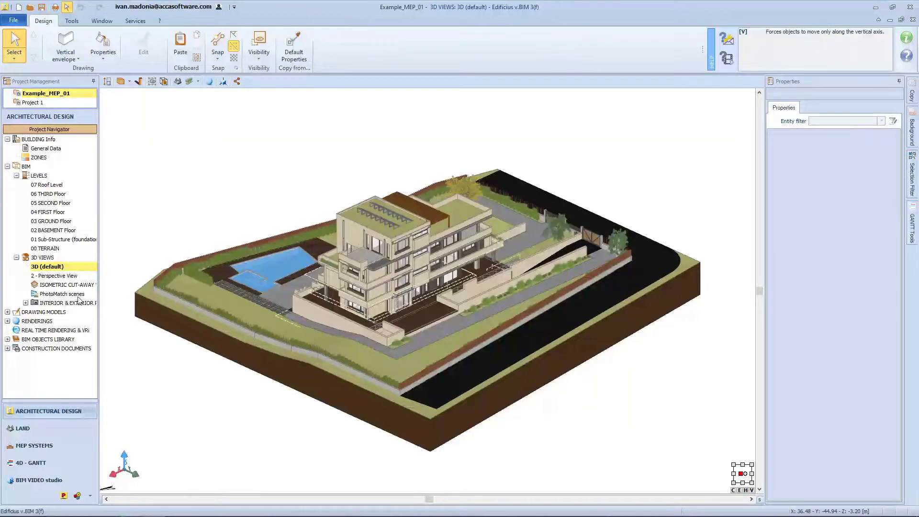
- Expand the drawing models, BIM Objects Library and construction documents, including tables and schedules, to examine the project structure
click(7, 312)
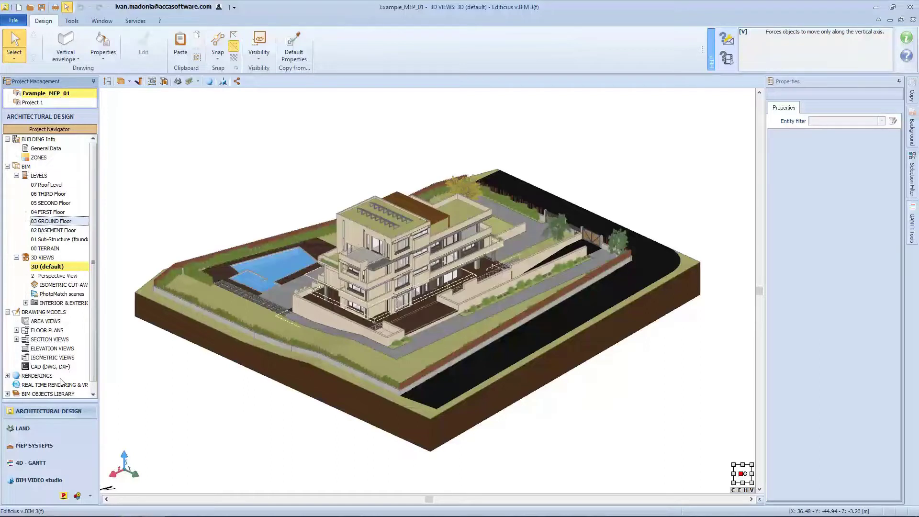
click(8, 393)
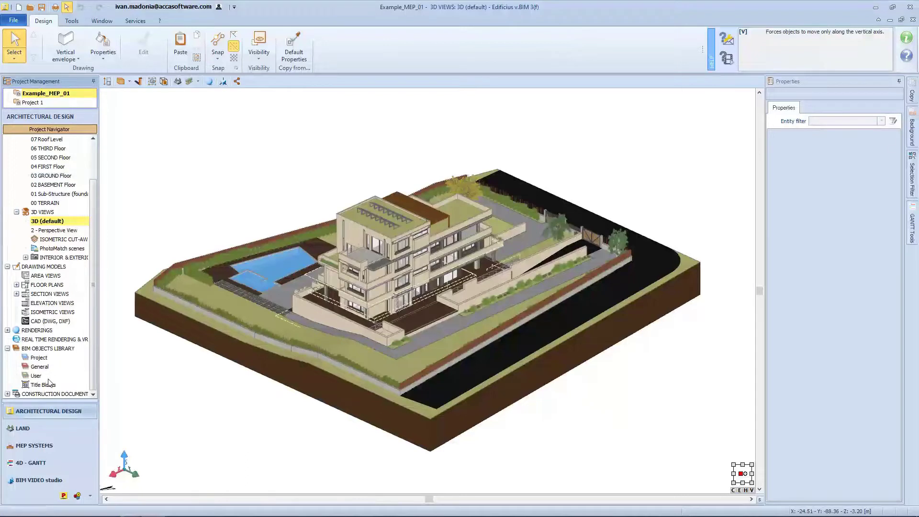
click(7, 394)
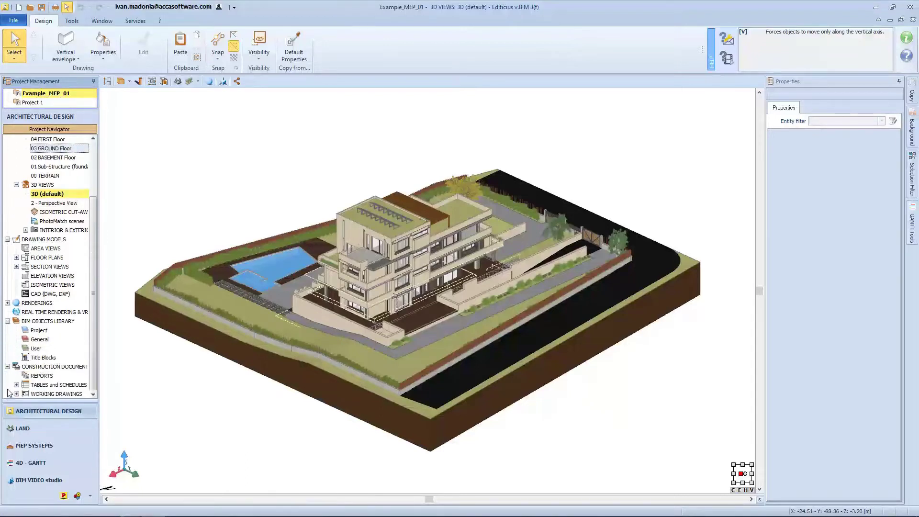
click(16, 384)
scroll(42, 355, down, 4)
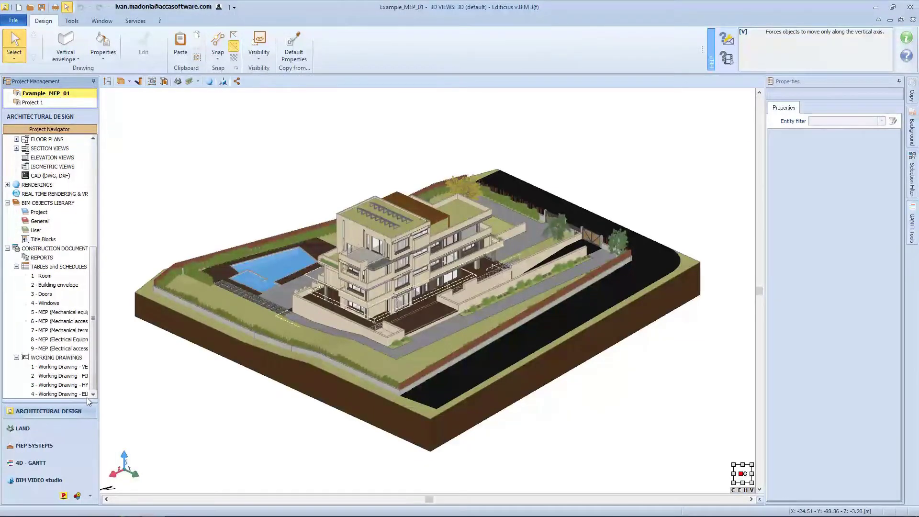
- Browse the architectural modelling objects, picking the Balcony slab tool, and examine the available 2D Graphics tools
middle_drag(119, 401, 135, 383)
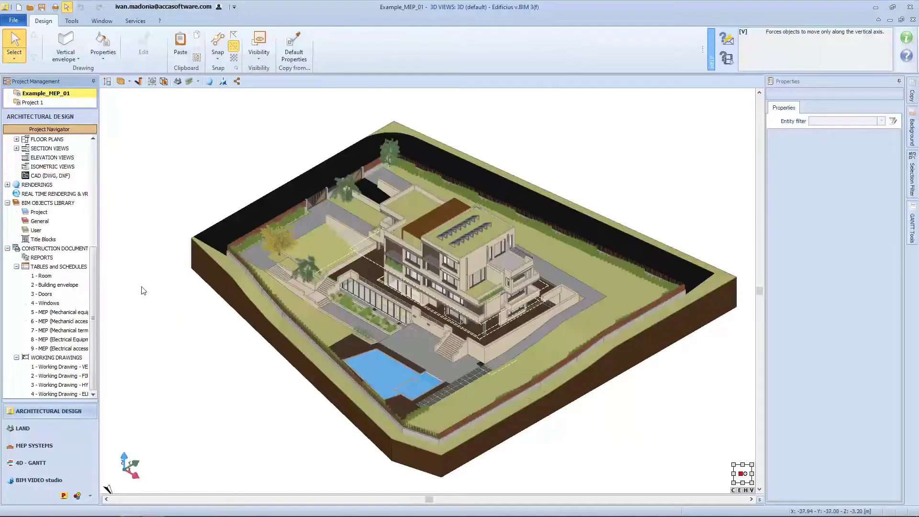
click(71, 61)
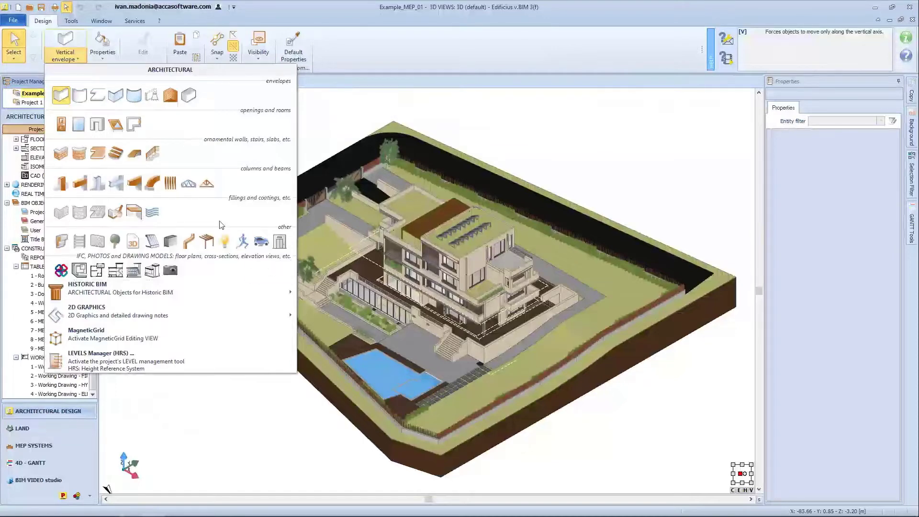
click(99, 155)
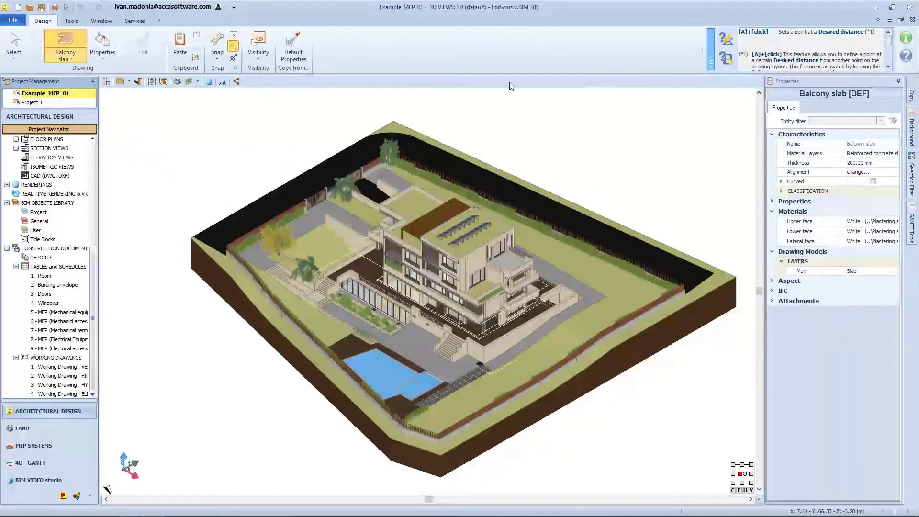
click(65, 53)
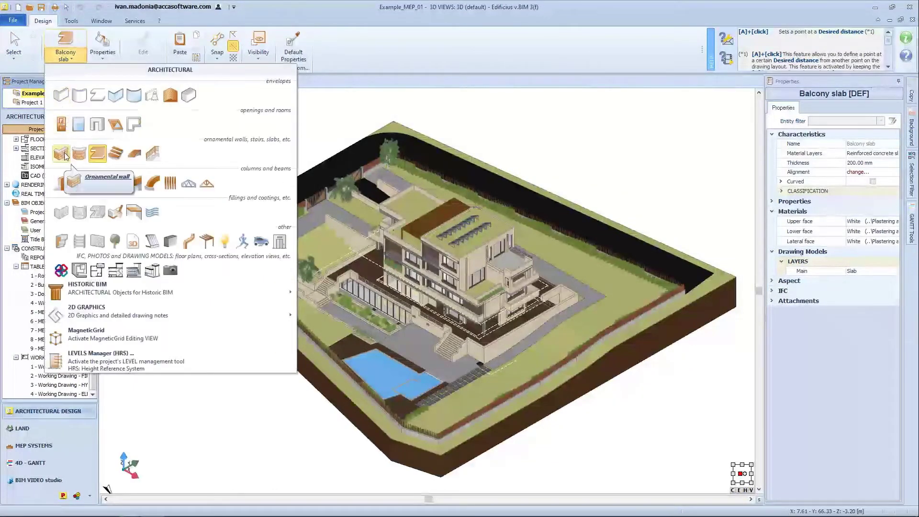
mouse_move(64, 309)
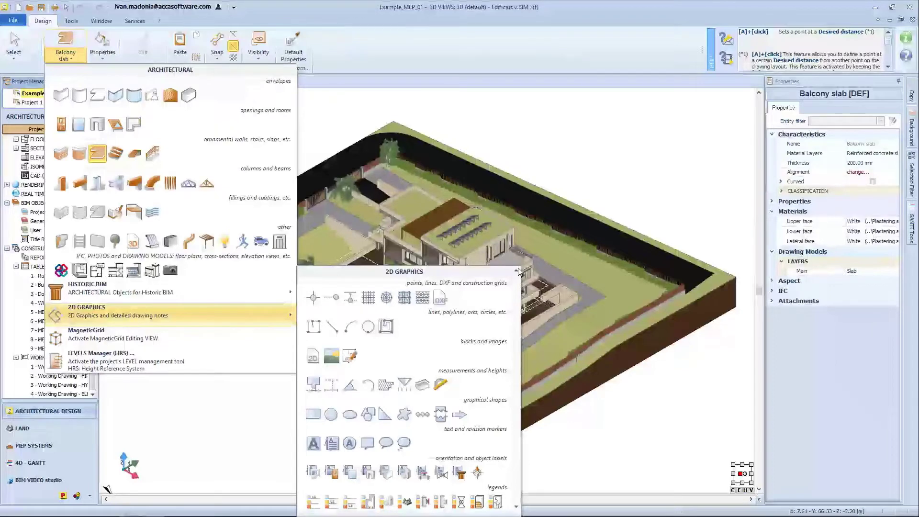
key(Escape)
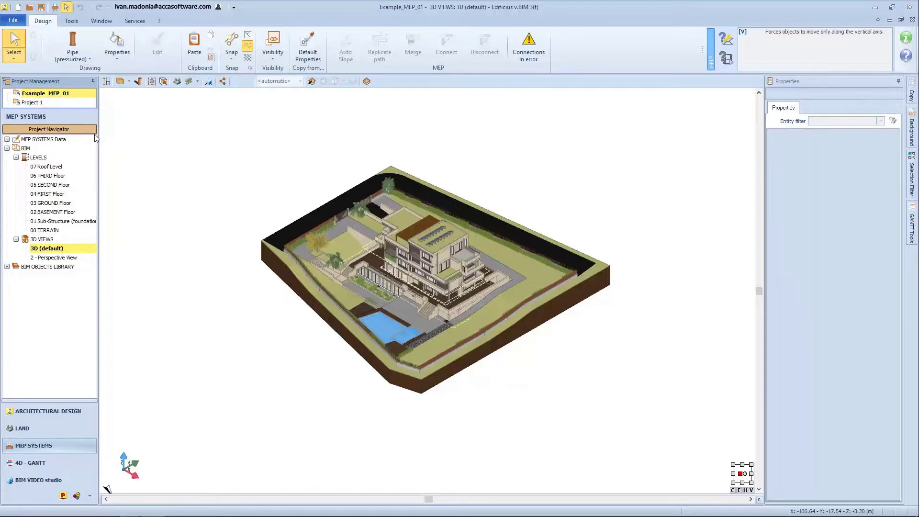
- Open the MEP SYSTEMS installation list and expand the BIM Objects Library in the MEP environment
click(74, 140)
click(7, 140)
click(48, 149)
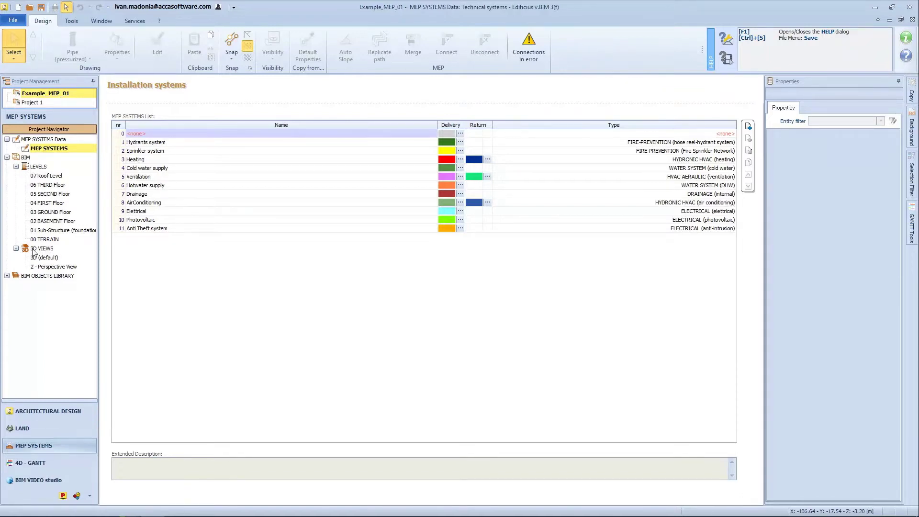
click(7, 277)
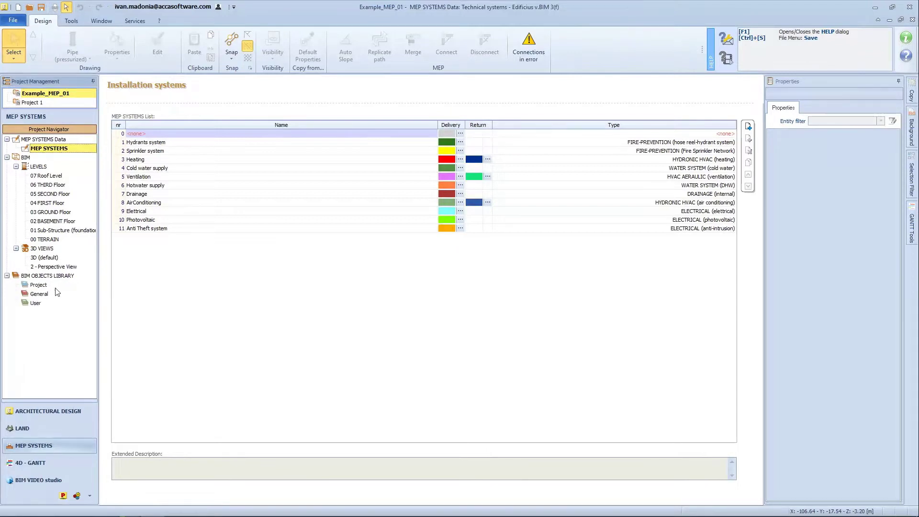
- Return to the default 3D view and browse the mechanical, electrical installation and 2D Graphics modelling objects
click(70, 259)
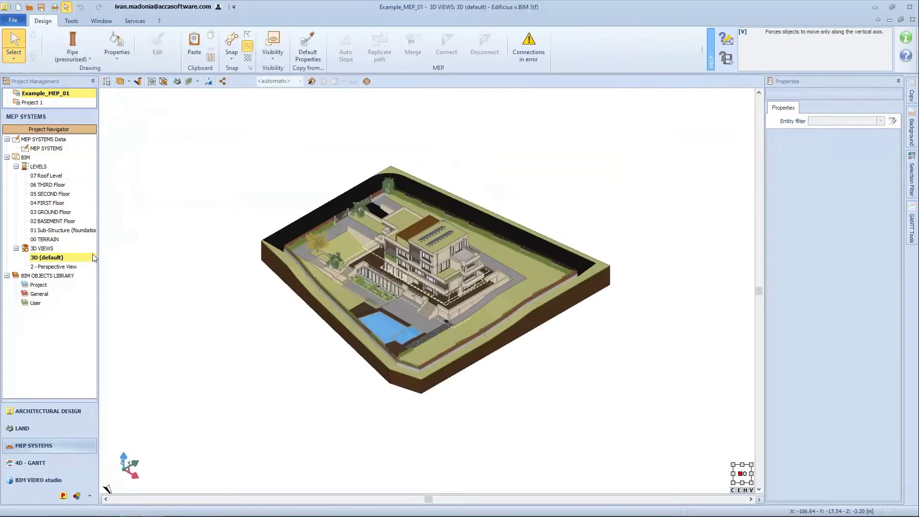
click(79, 62)
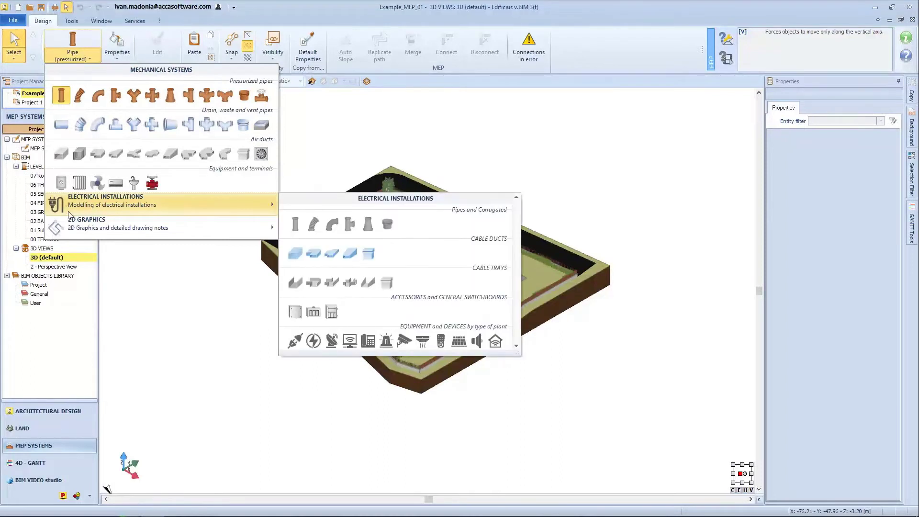
mouse_move(64, 231)
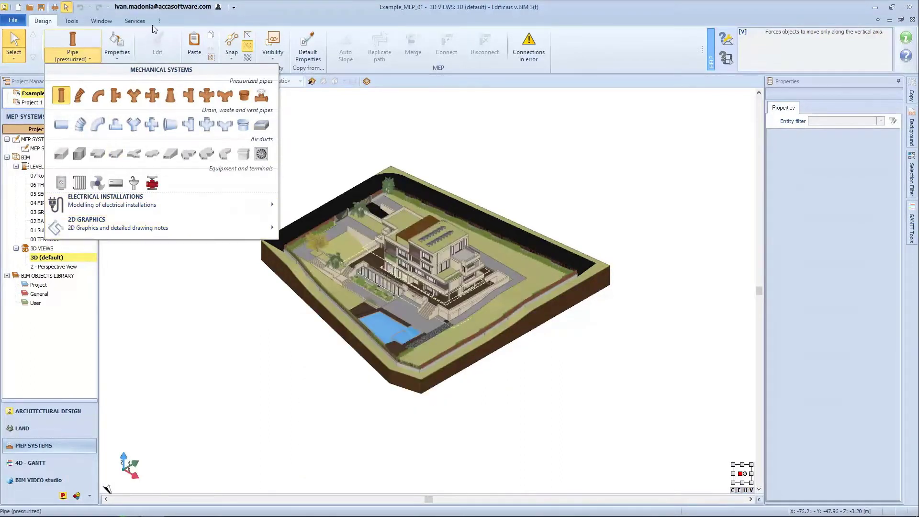
click(170, 15)
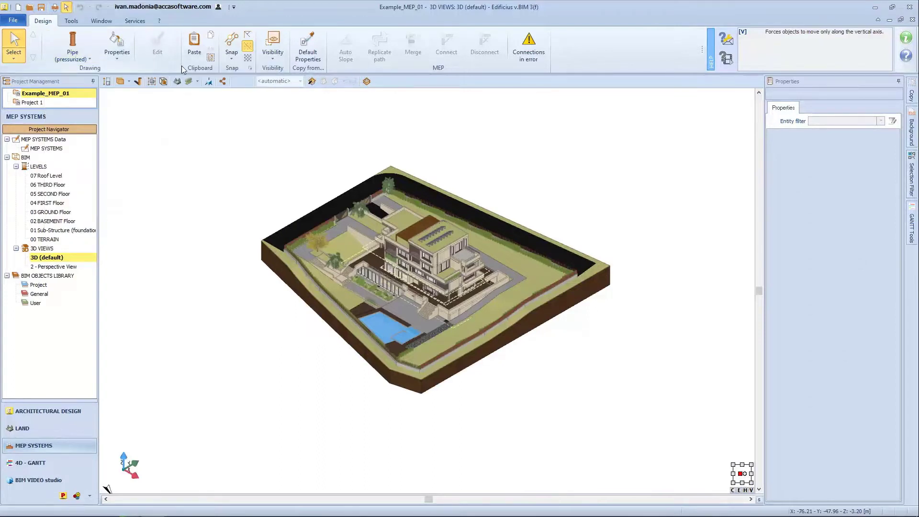
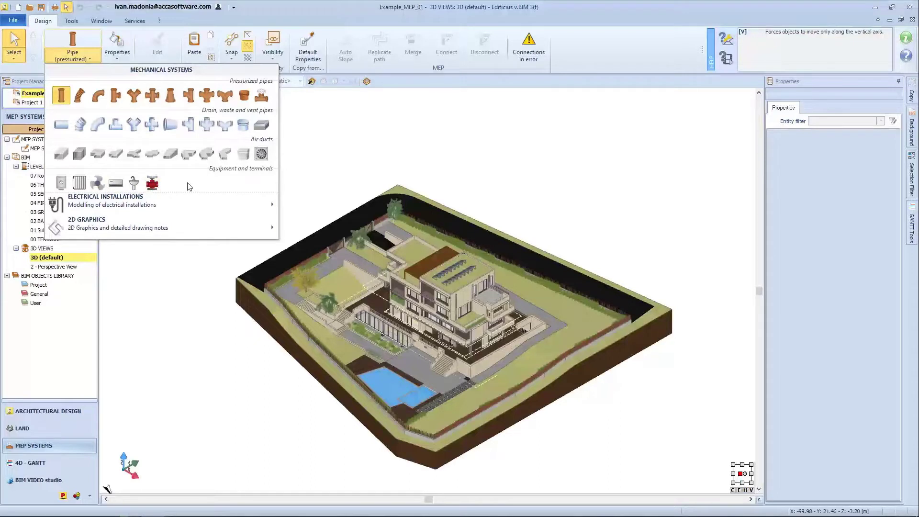
mouse_move(187, 197)
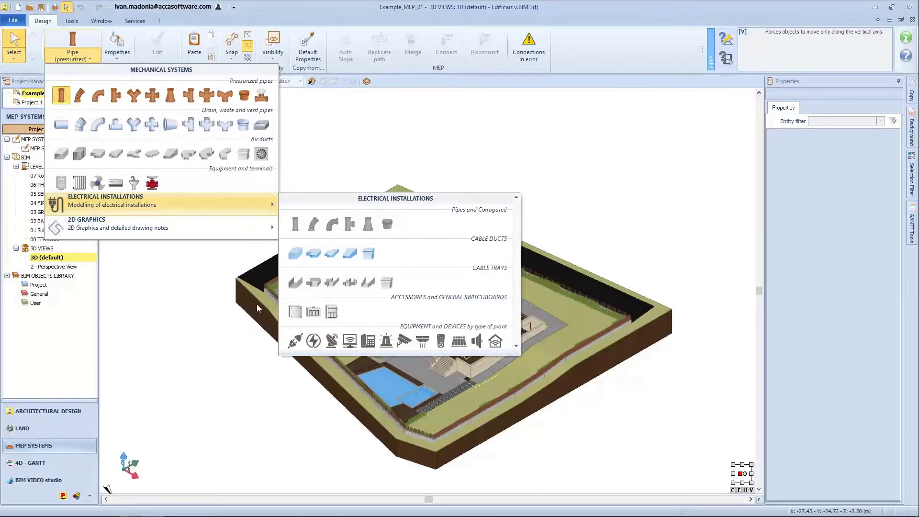
mouse_move(206, 232)
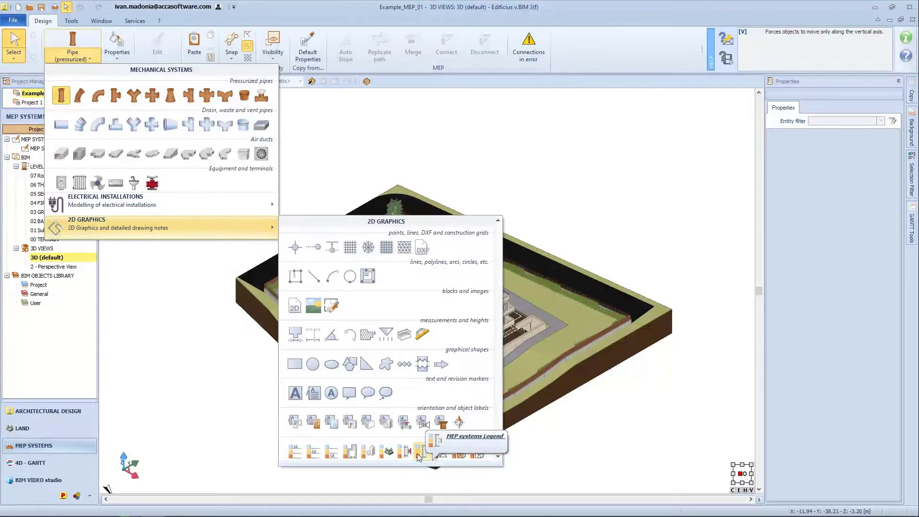
click(414, 86)
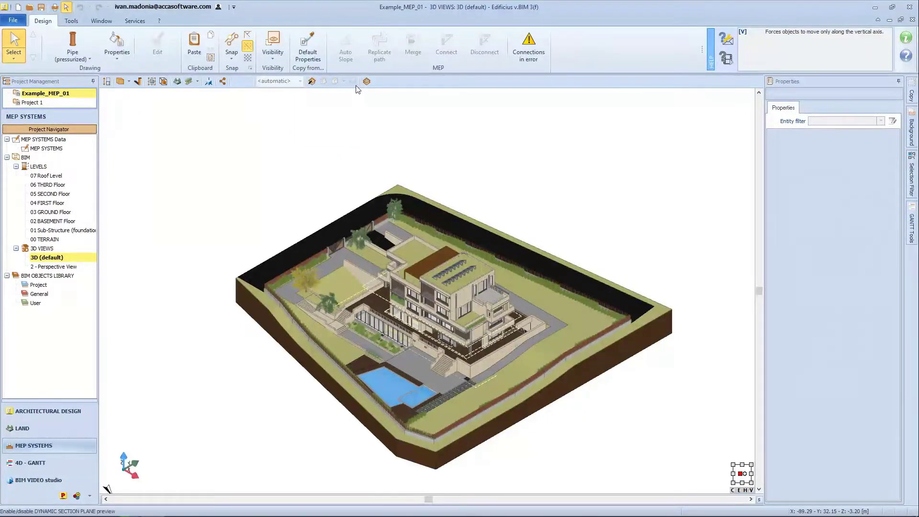
- Open the General catalogue of the BIM Objects Library
click(312, 82)
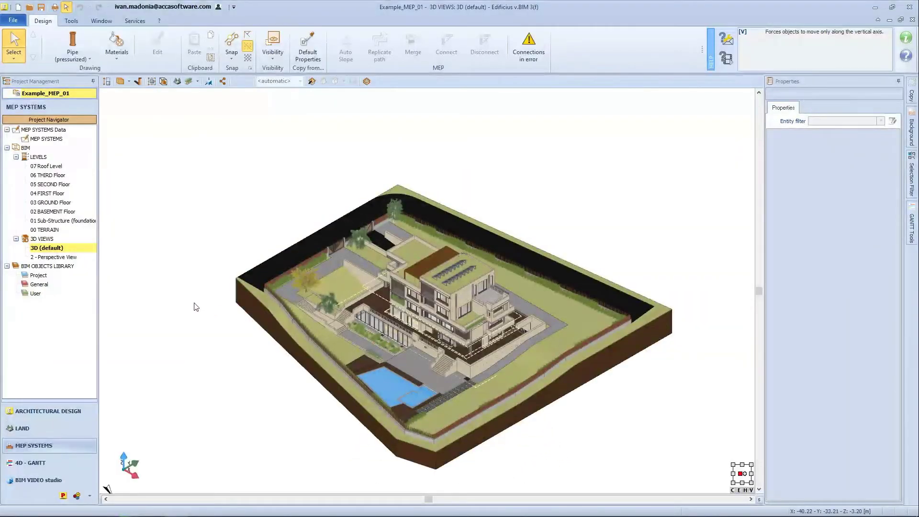
click(37, 285)
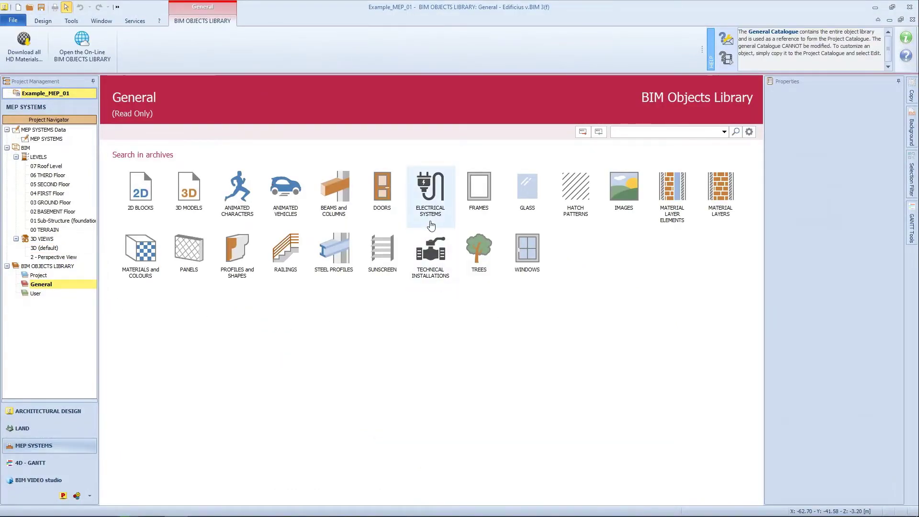
- Open the Technical Installations archive and expand its Pressurized Pipes, Drain Waste Vent Piping and Air Conducts categories
click(419, 277)
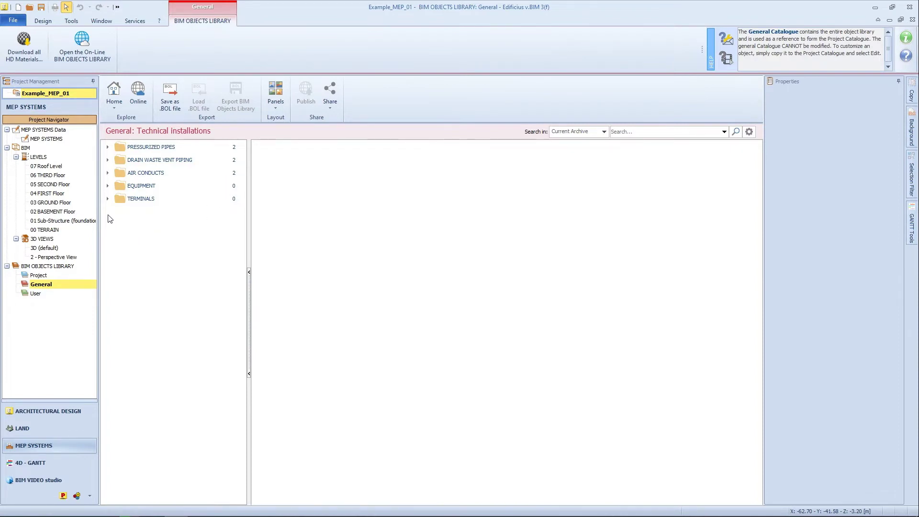
click(107, 147)
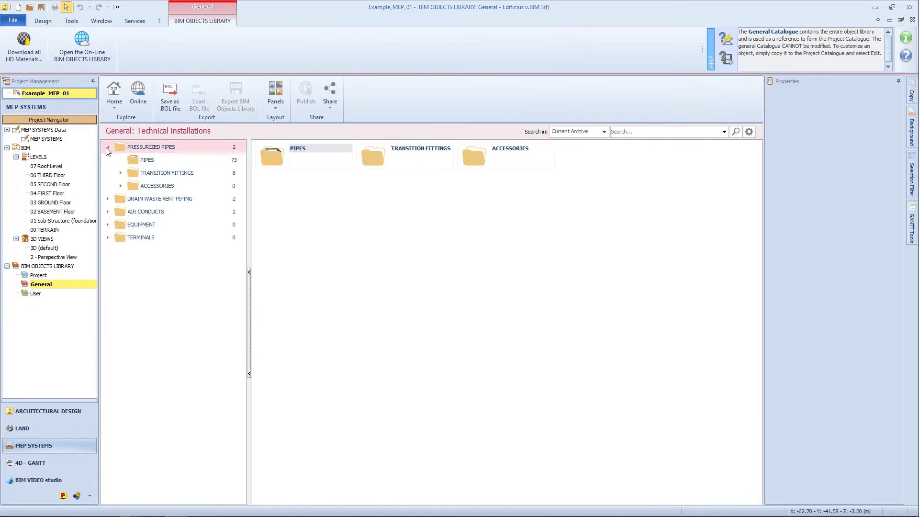
click(107, 198)
click(108, 250)
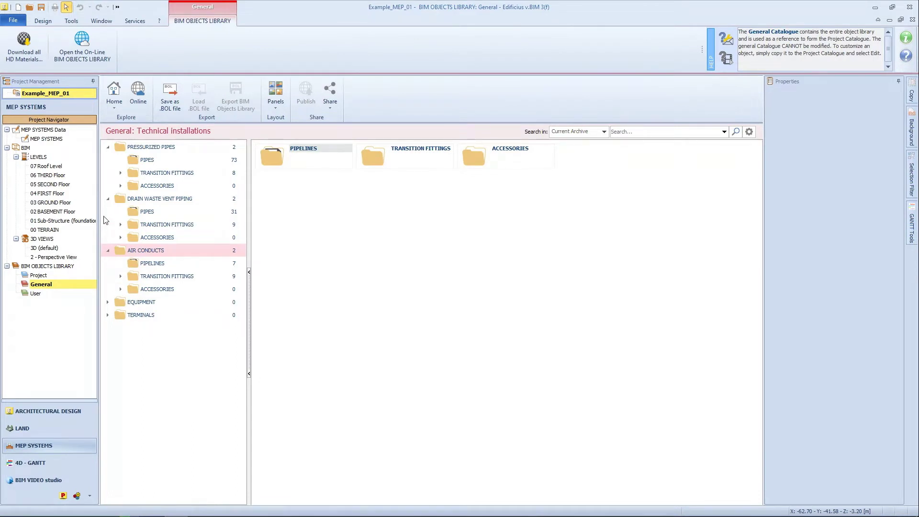
- Open the Stainless STEEL Schedule 5S item among the pressurized pipes and sort its dimension table by mass
click(153, 150)
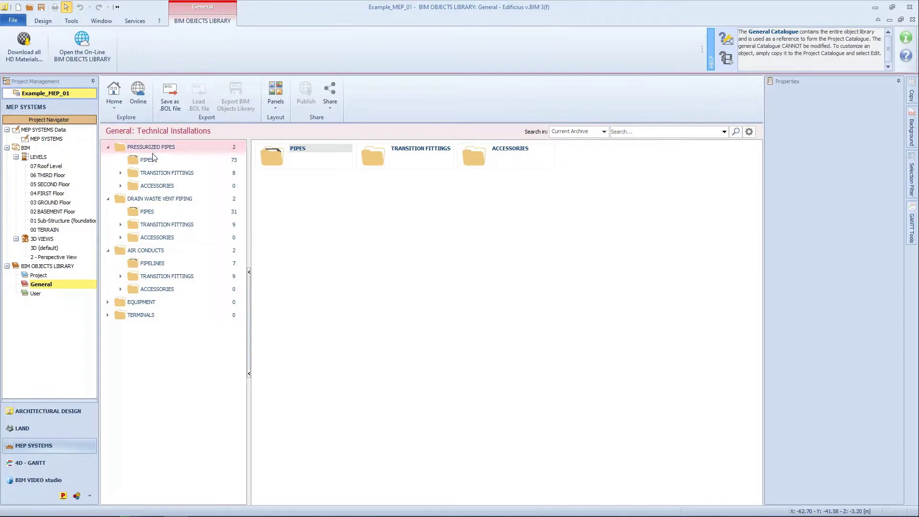
click(147, 160)
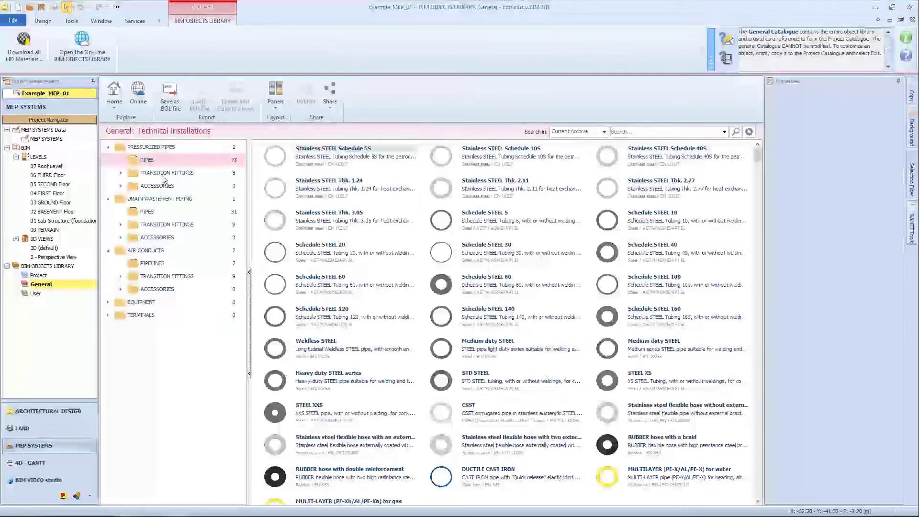
double_click(325, 163)
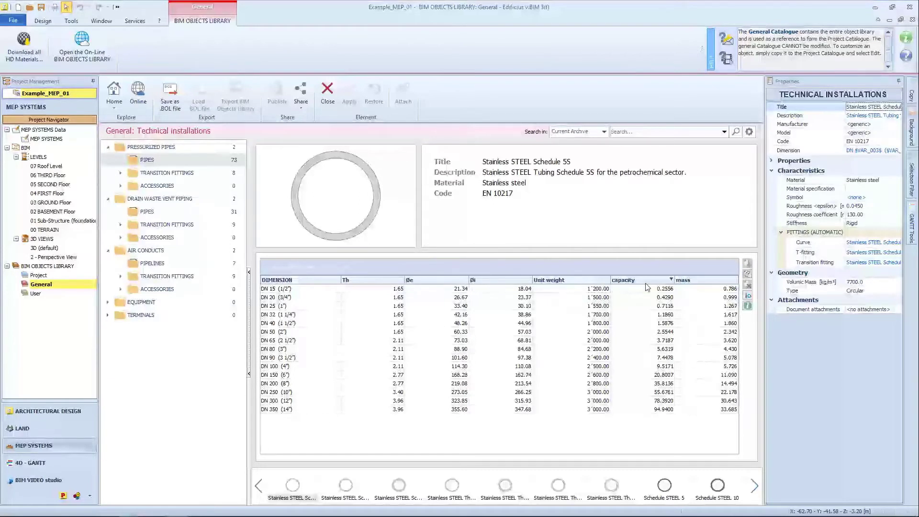
click(696, 282)
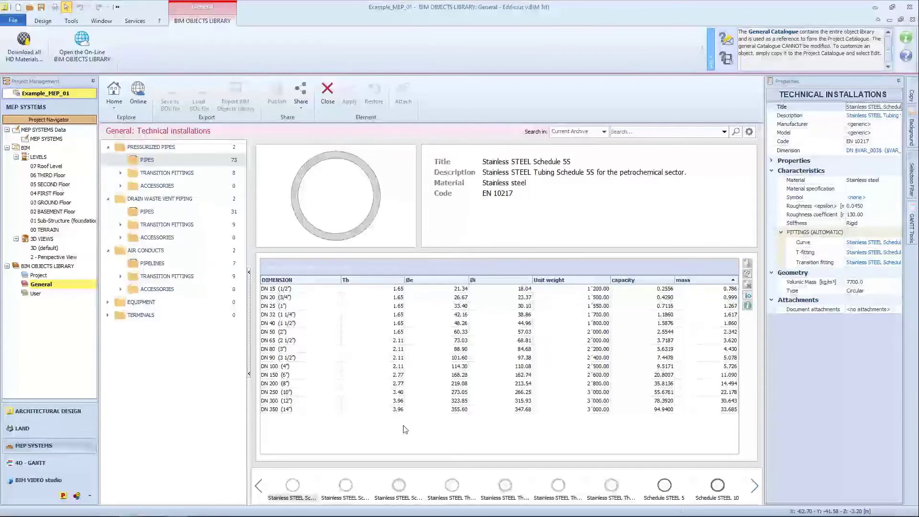
- View the legend of the pipe table's columns and switch to the Stainless STEEL Thk. 1.24 pipe
click(747, 306)
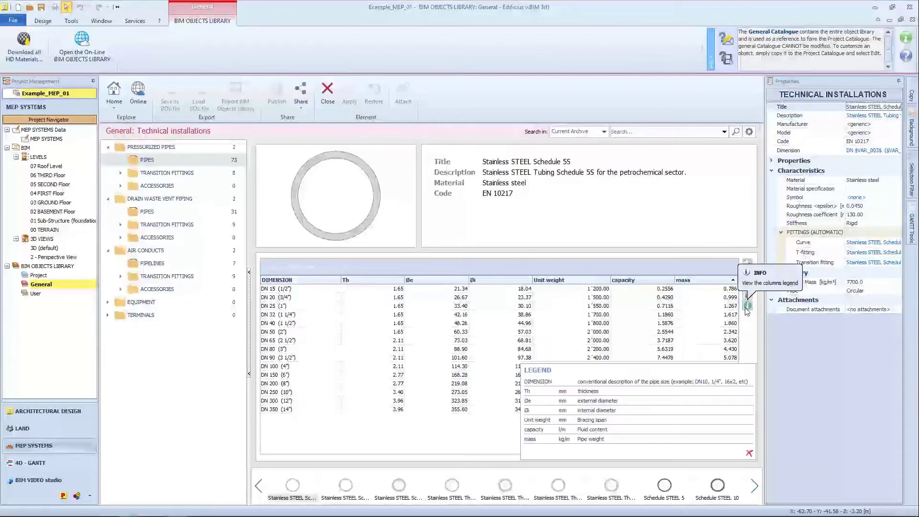
click(746, 309)
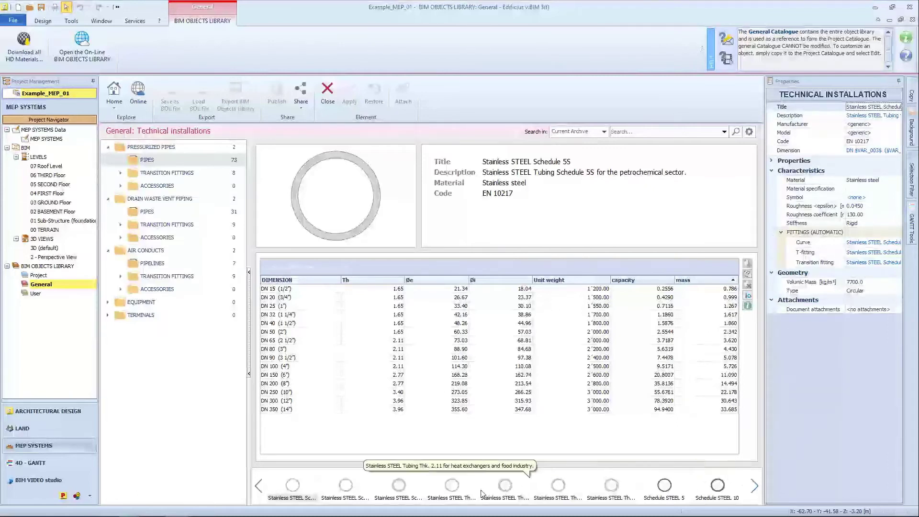
click(453, 490)
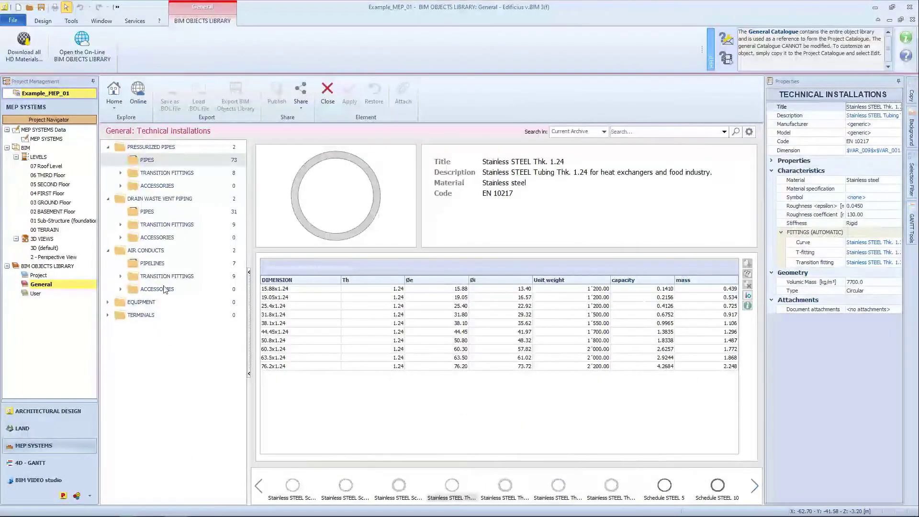
- Browse the pressurized pipes' transition fittings and view the Stainless STEEL Schedule 5S curve's details
click(172, 176)
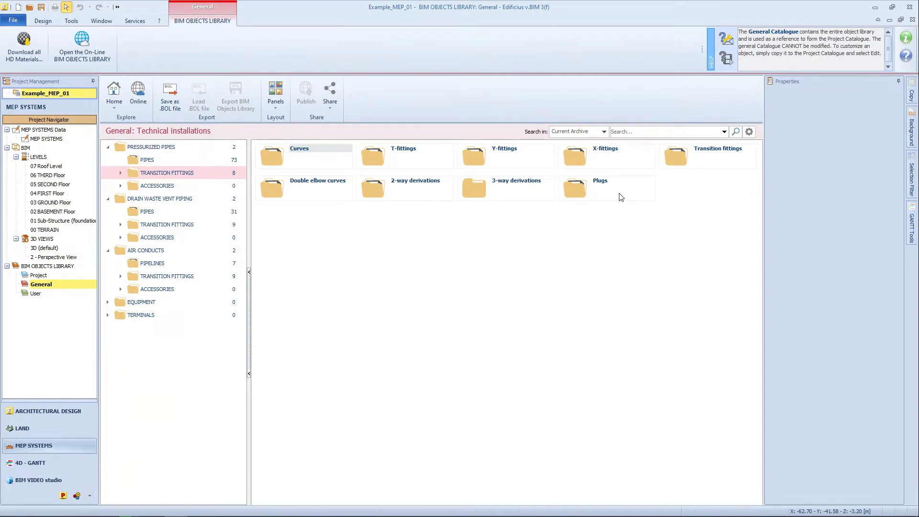
click(570, 242)
double_click(325, 160)
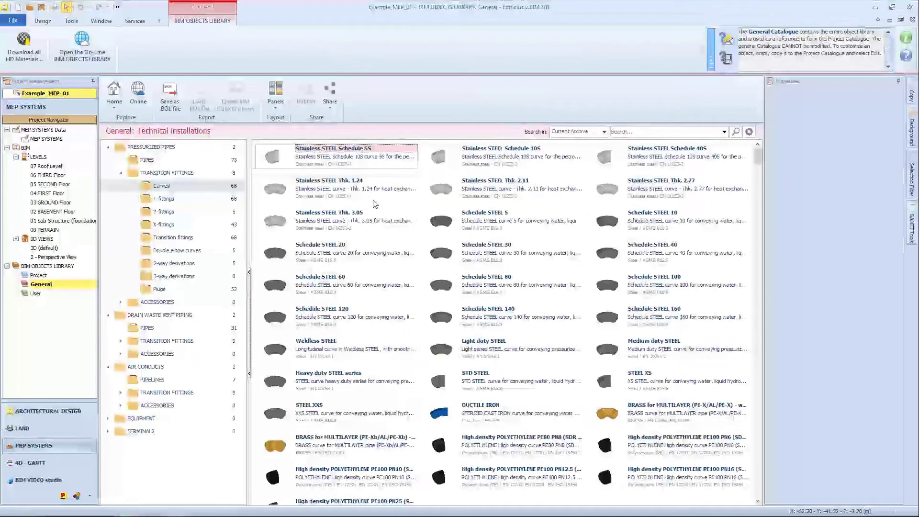
double_click(368, 162)
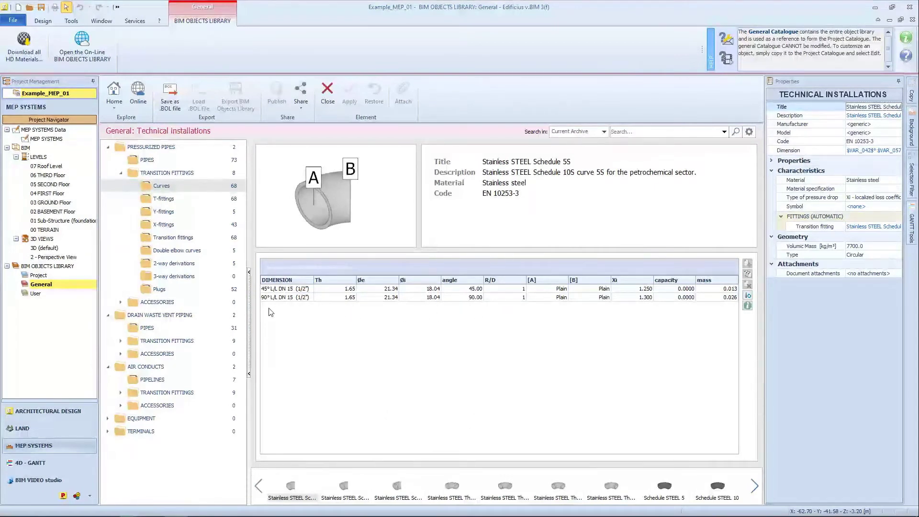
- Expand the pressurized pipes' Accessories category and examine its valve, tap and instrument folders
click(159, 302)
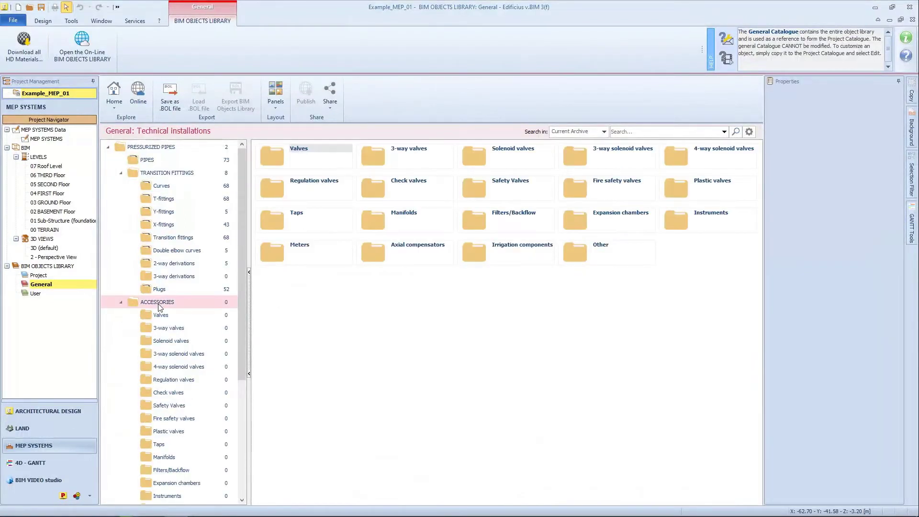
scroll(159, 307, down, 2)
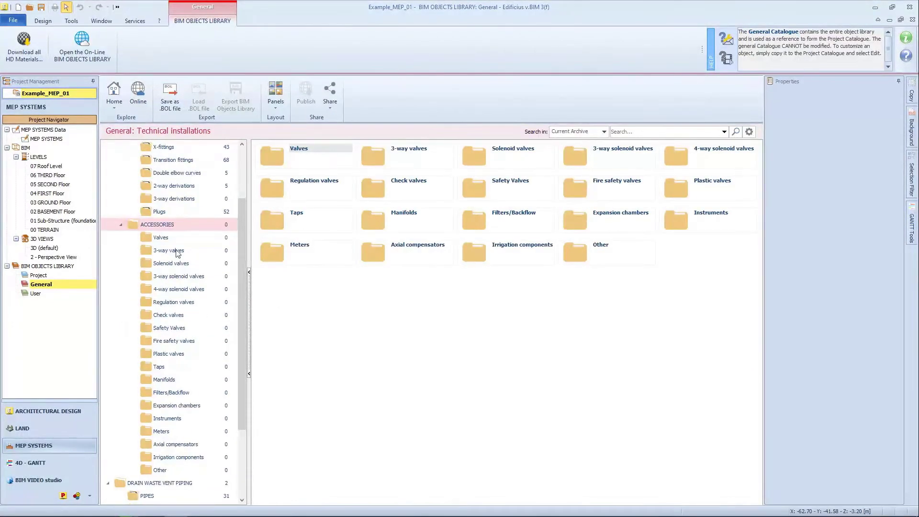
click(265, 282)
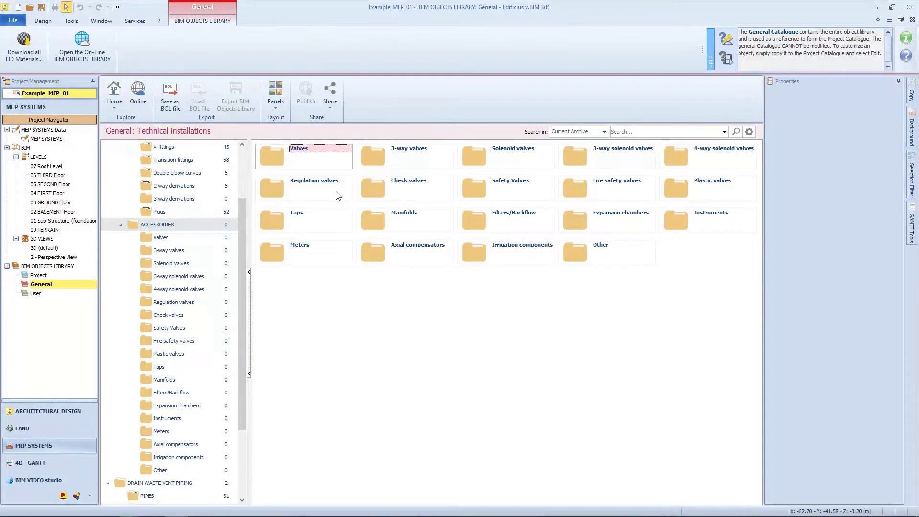
- Show the contents of the Drain Waste Vent Piping category
scroll(209, 325, down, 4)
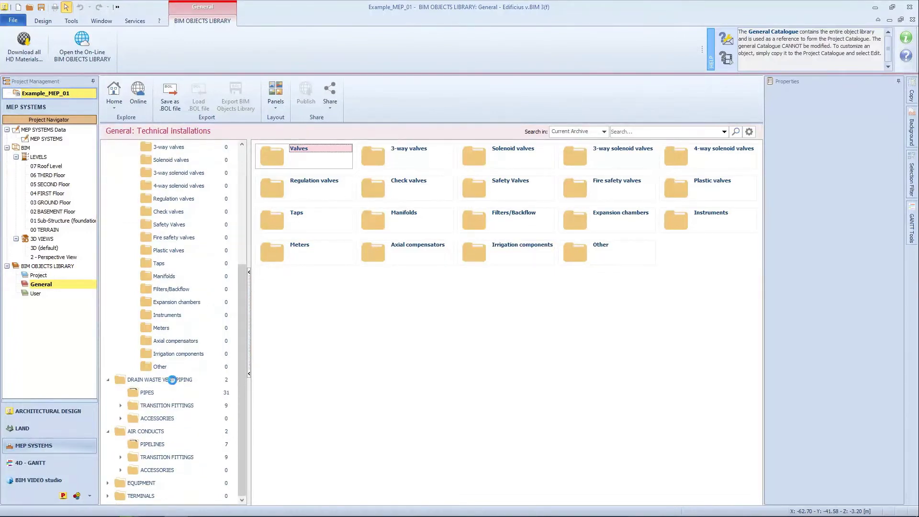
click(173, 380)
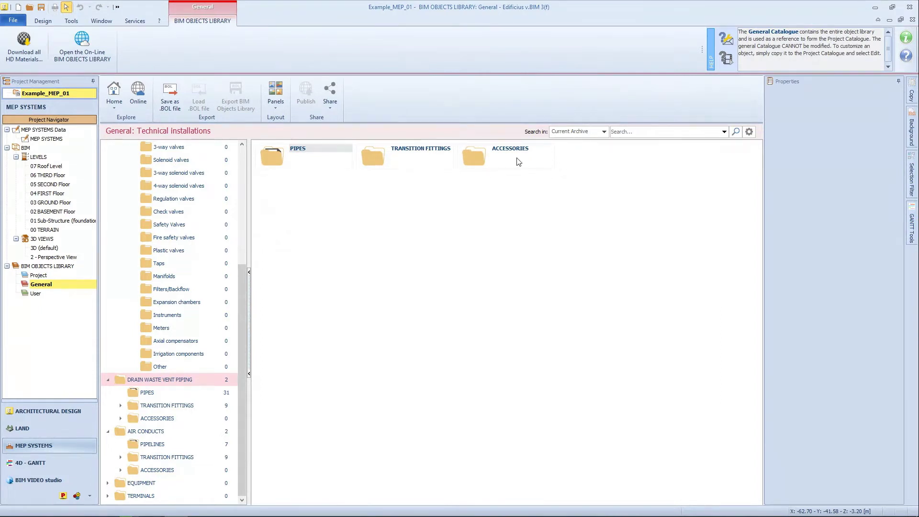
click(420, 264)
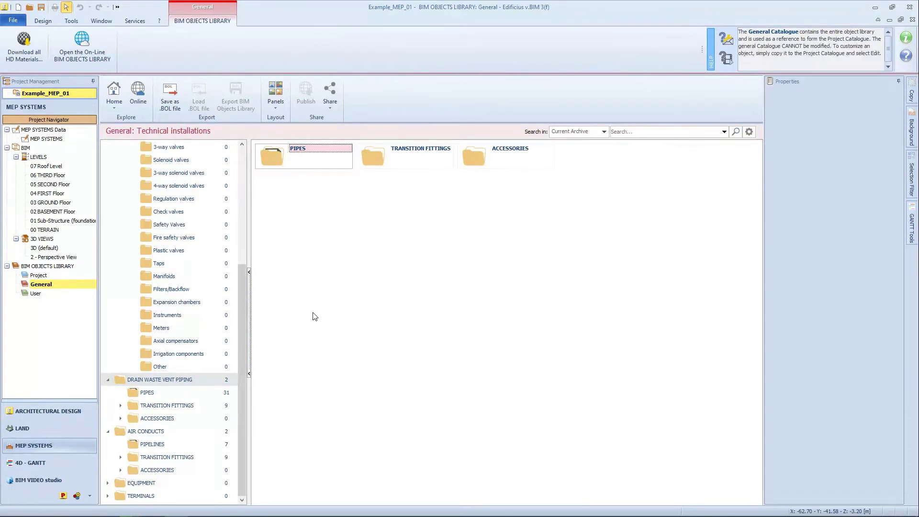
- Open the Pipelines folder of the Air Conducts category and examine the available ducts
double_click(139, 431)
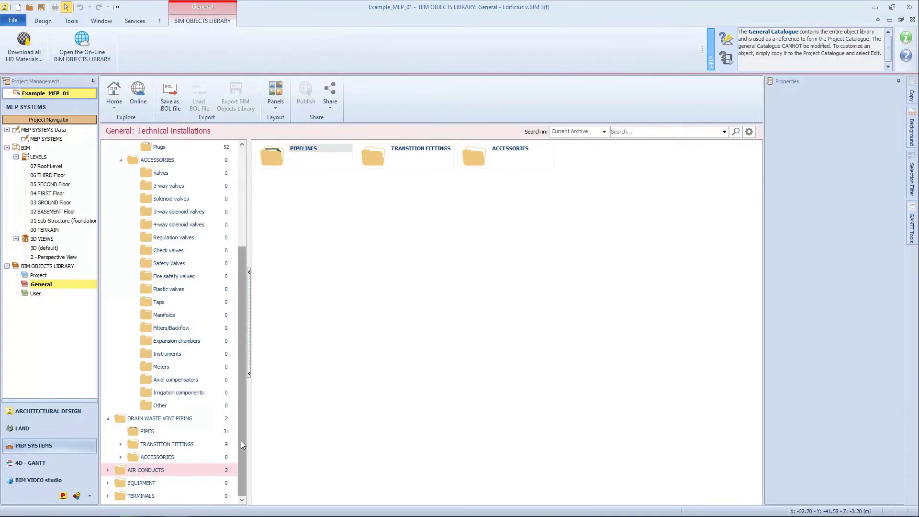
double_click(303, 165)
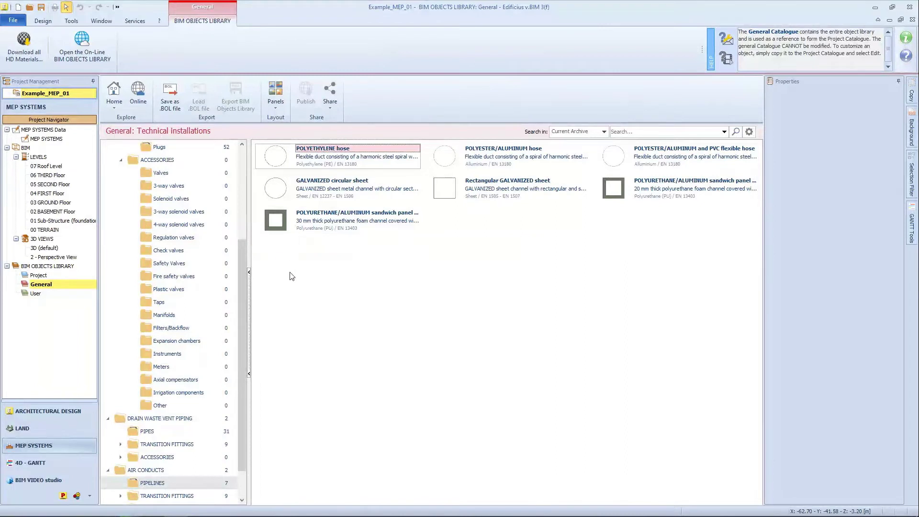
scroll(213, 333, down, 3)
- Browse the Air Conducts accessories and the Equipment and Terminals categories of technical installations
click(146, 471)
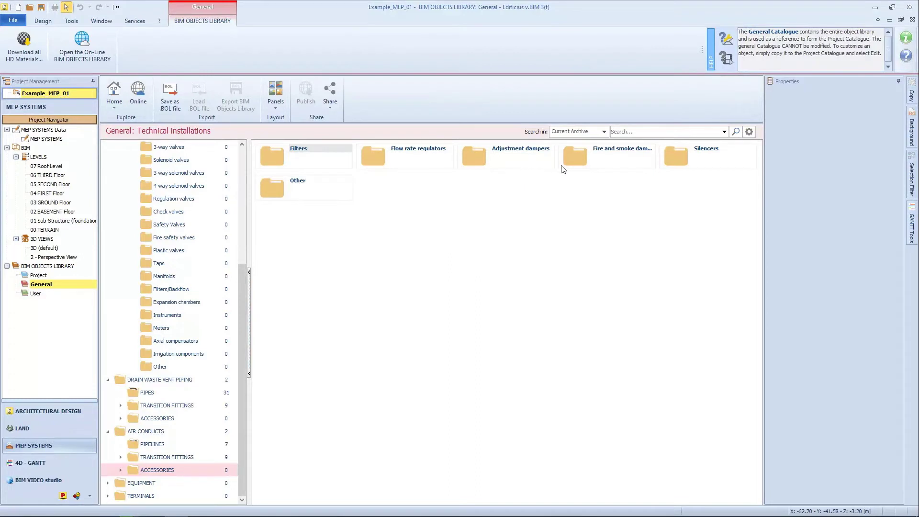
click(623, 184)
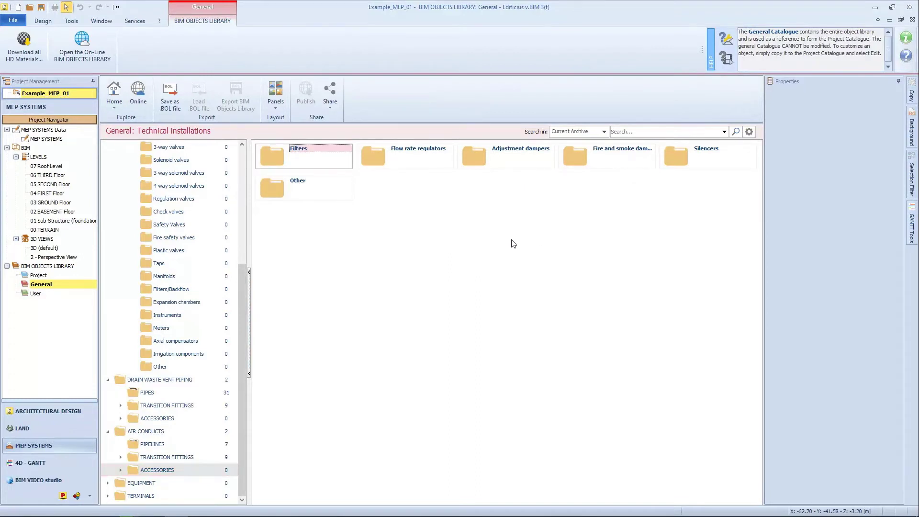
click(187, 481)
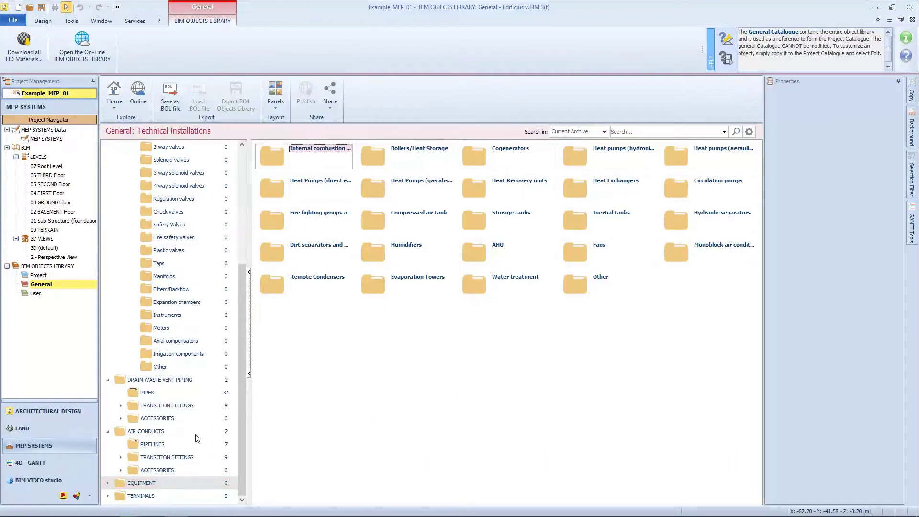
click(174, 497)
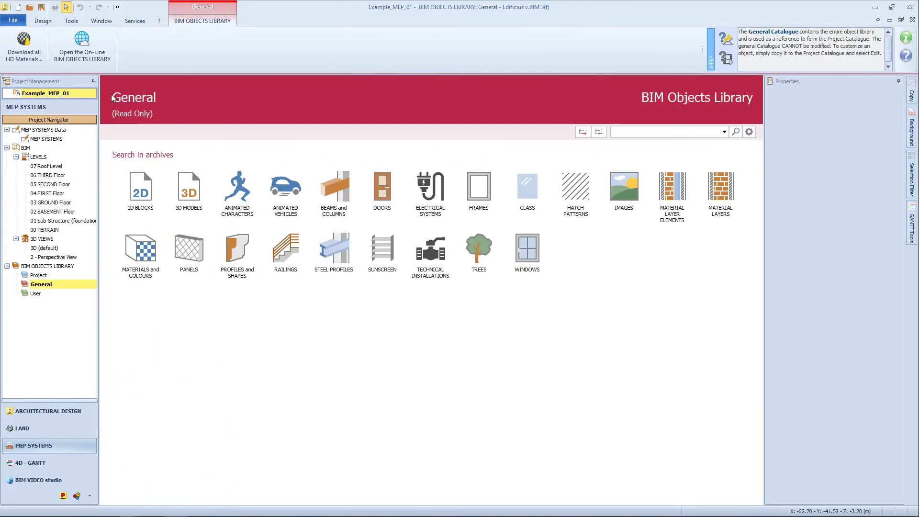
- Open the Electrical Systems archive of the General catalogue and expand its Pipes category and the pipes' transition fittings
click(433, 203)
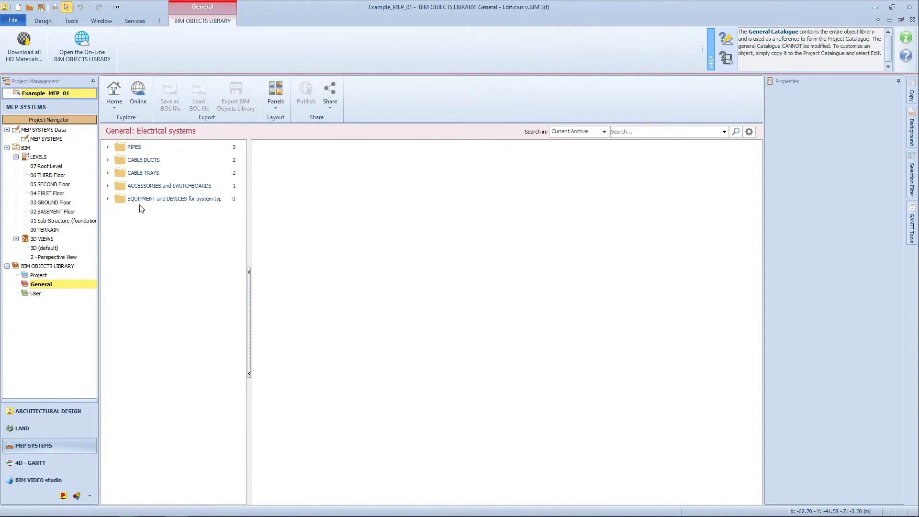
click(107, 147)
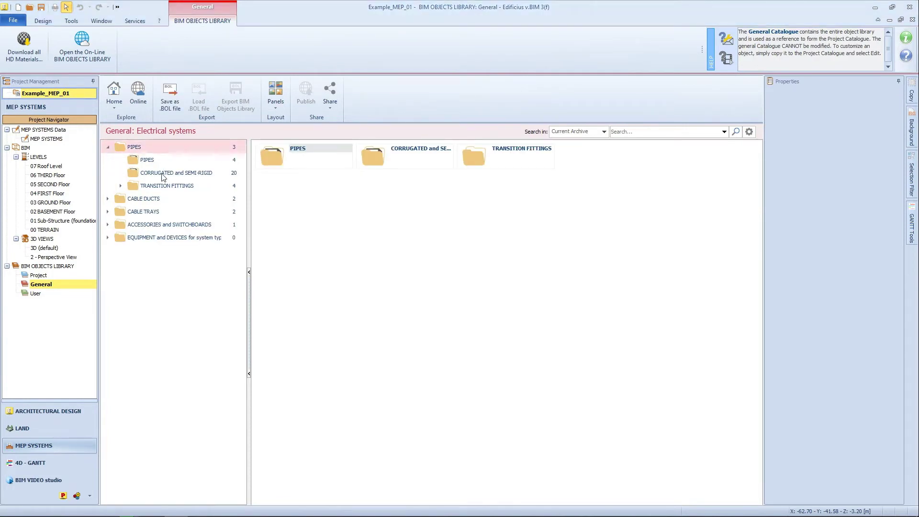
click(121, 186)
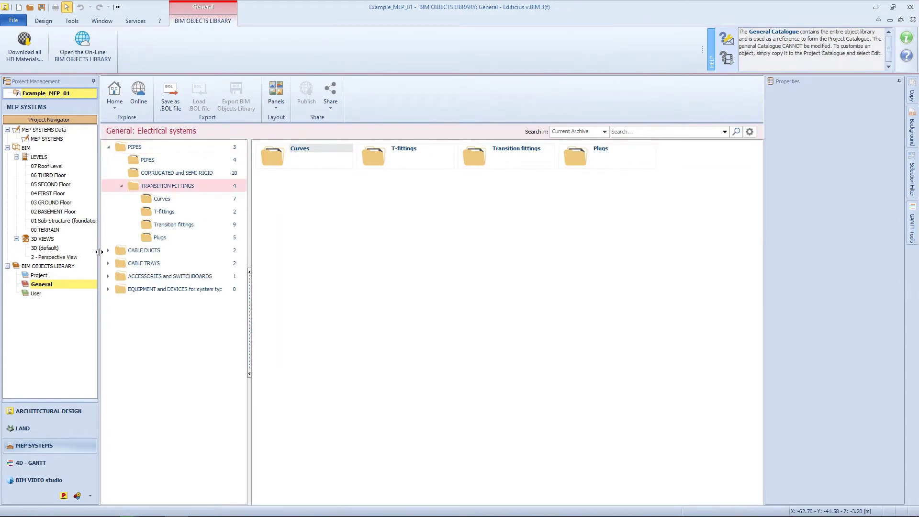
- Expand the Cable Ducts and Cable Trays categories together with their transition fittings
click(132, 252)
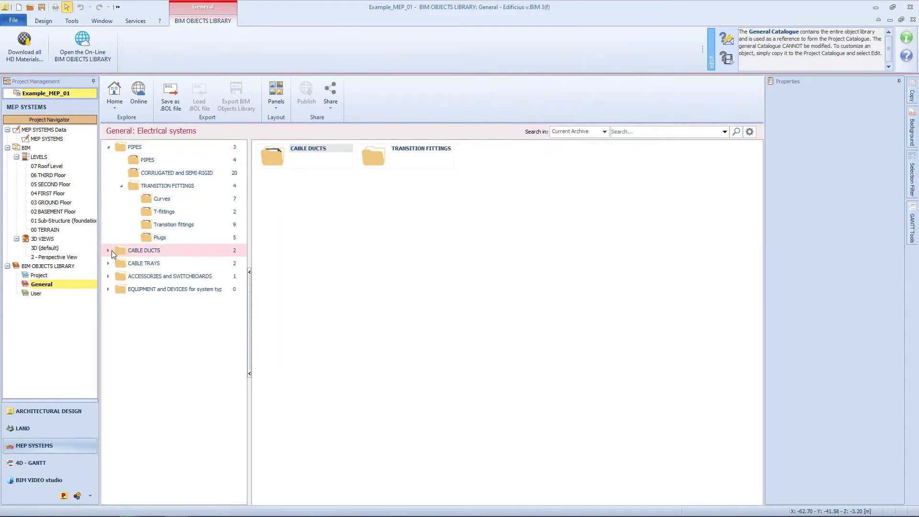
click(109, 250)
click(108, 289)
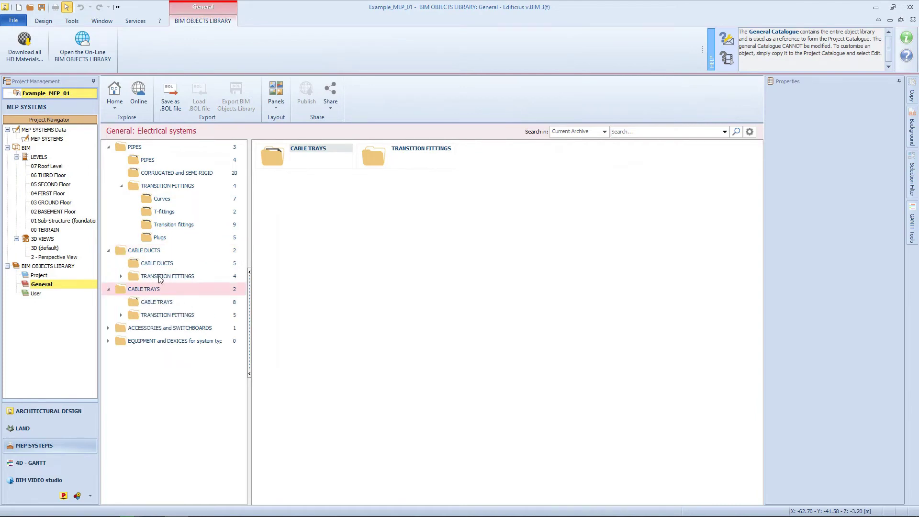
click(122, 276)
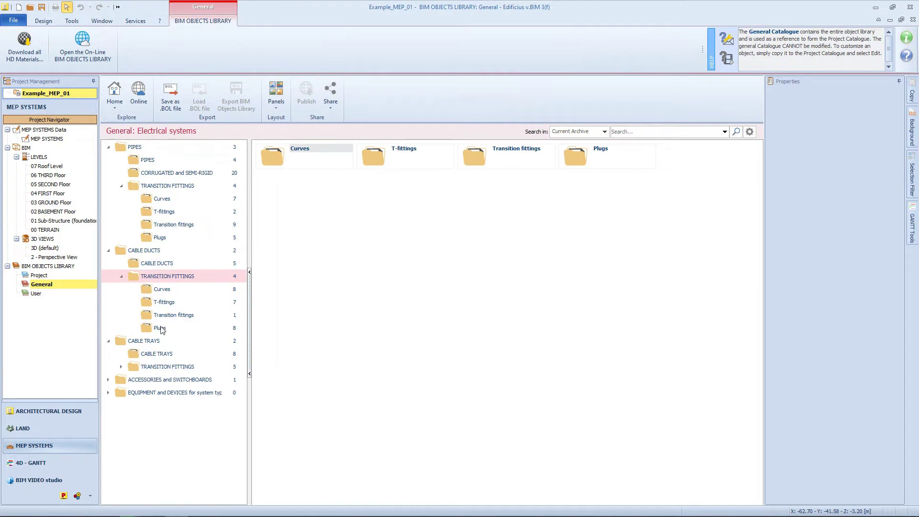
click(121, 367)
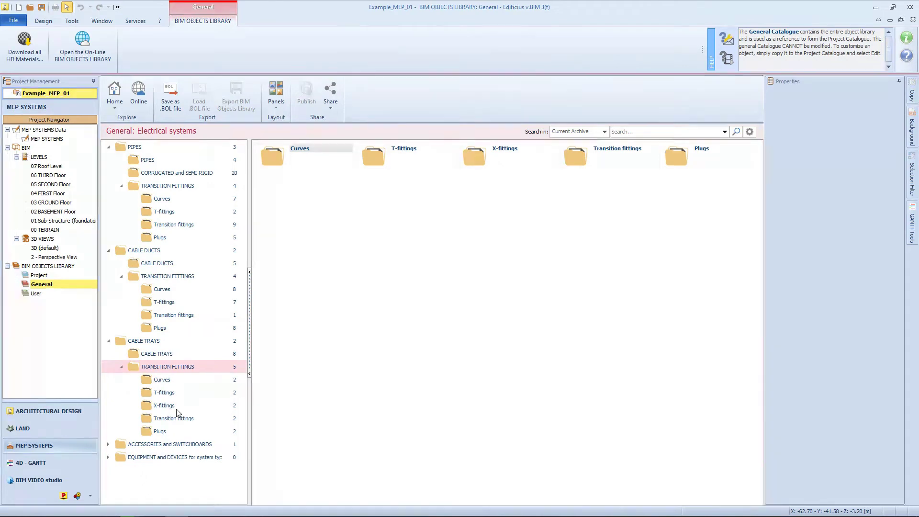
- View the details of the Stainless STEEL - solid cable tray curve and of the Stainless STEEL electrical pipe
click(181, 379)
double_click(324, 157)
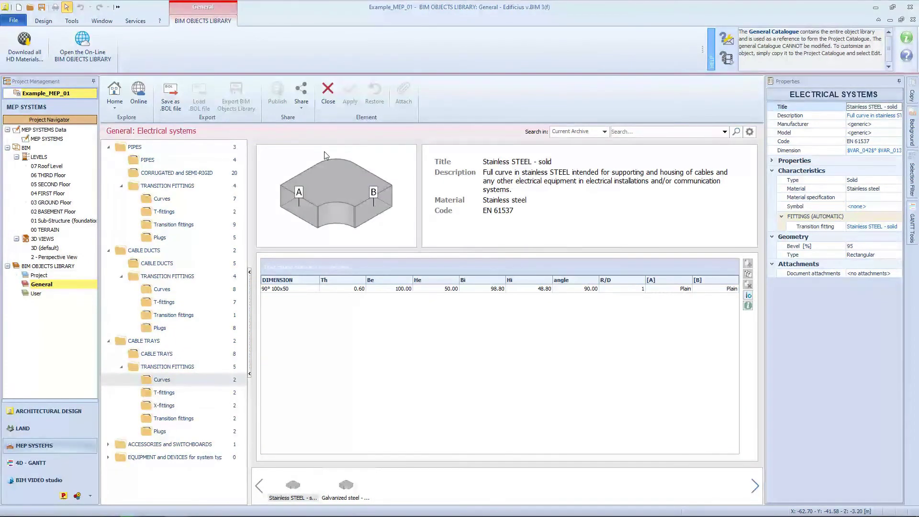
key(Escape)
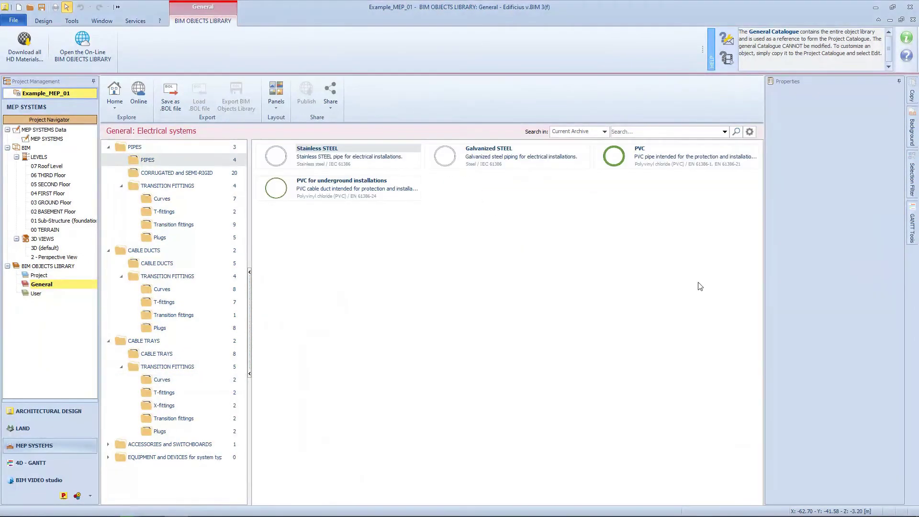
double_click(291, 156)
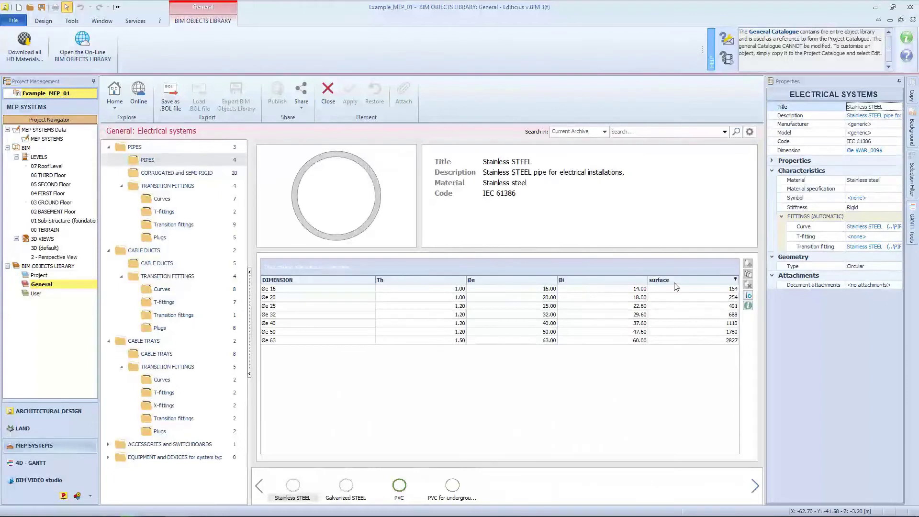
- View the details of the Stainless STEEL curve among the electrical pipes' transition fittings and list the cable trays
click(186, 200)
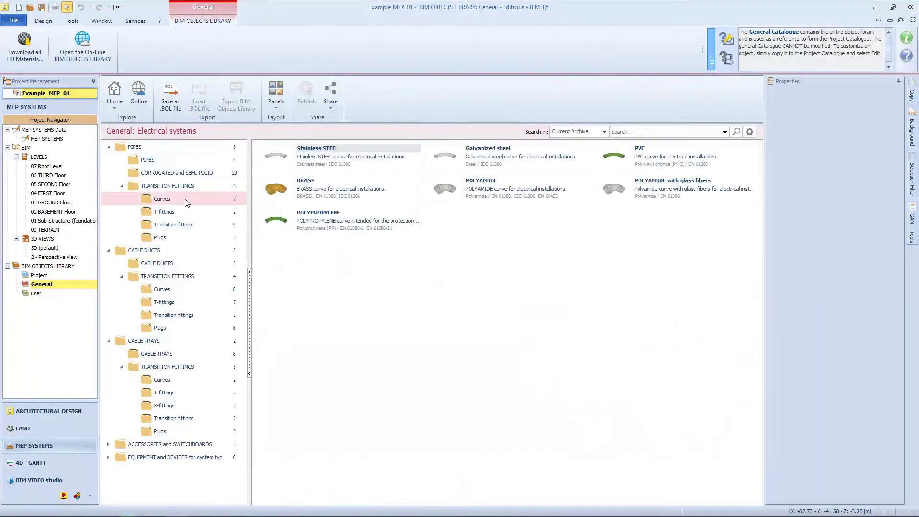
double_click(330, 154)
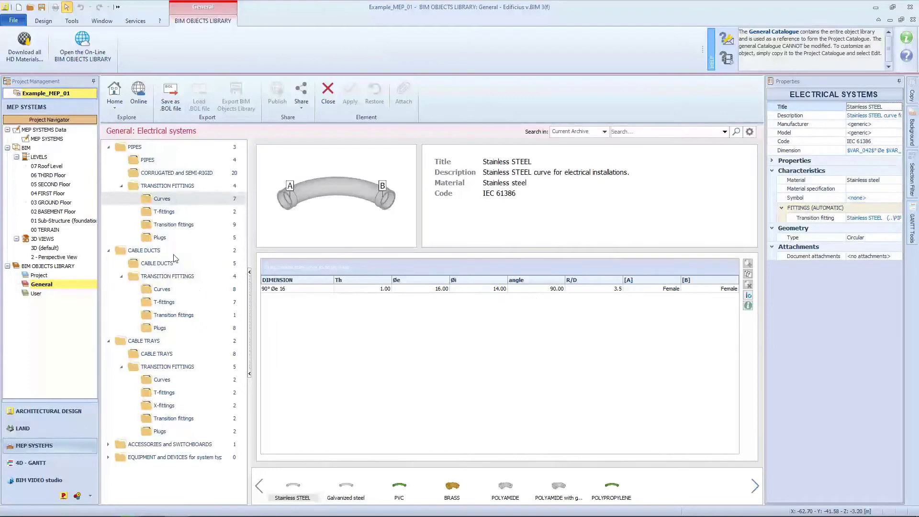
click(161, 354)
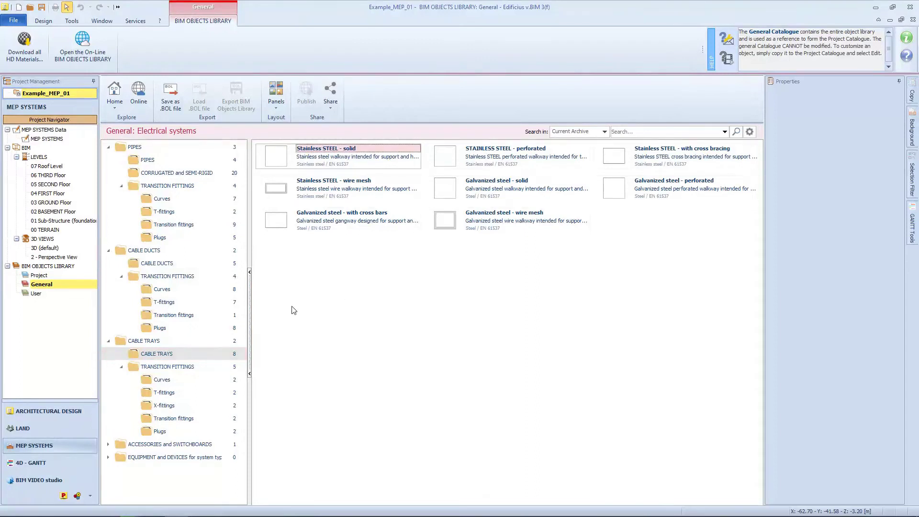
- Expand the Accessories and Switchboards and the Equipment and Devices categories, and browse the Switches and Devices product lines
click(109, 444)
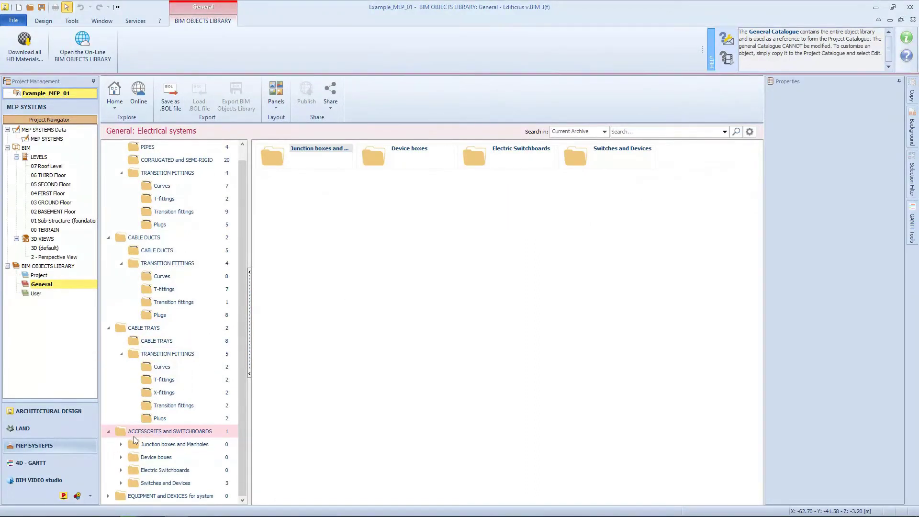
click(117, 498)
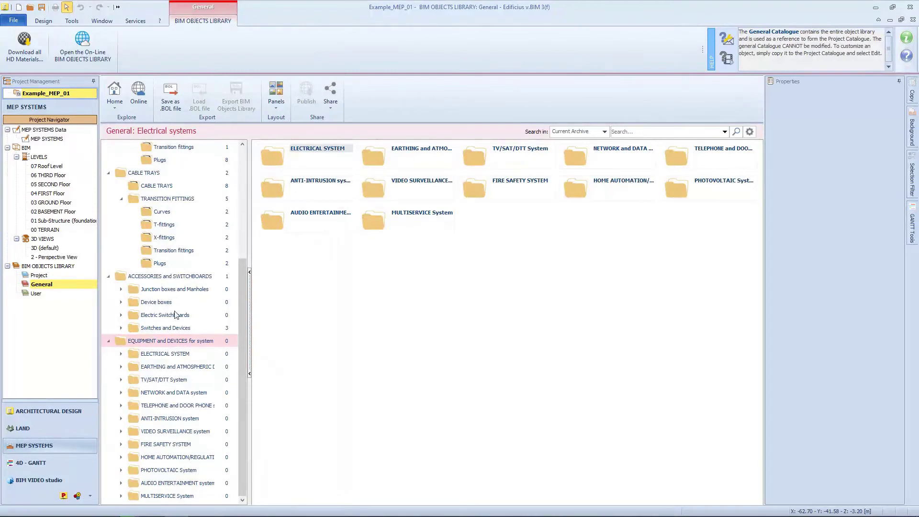
click(209, 332)
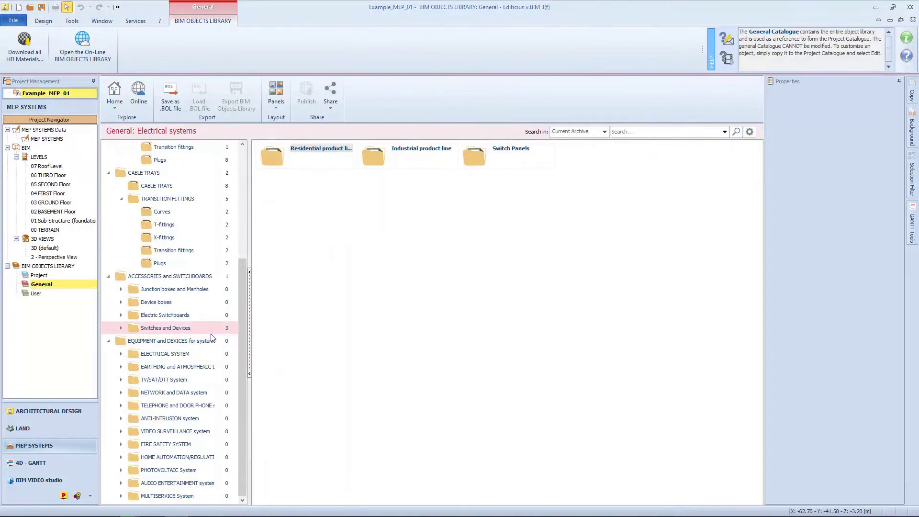
click(313, 165)
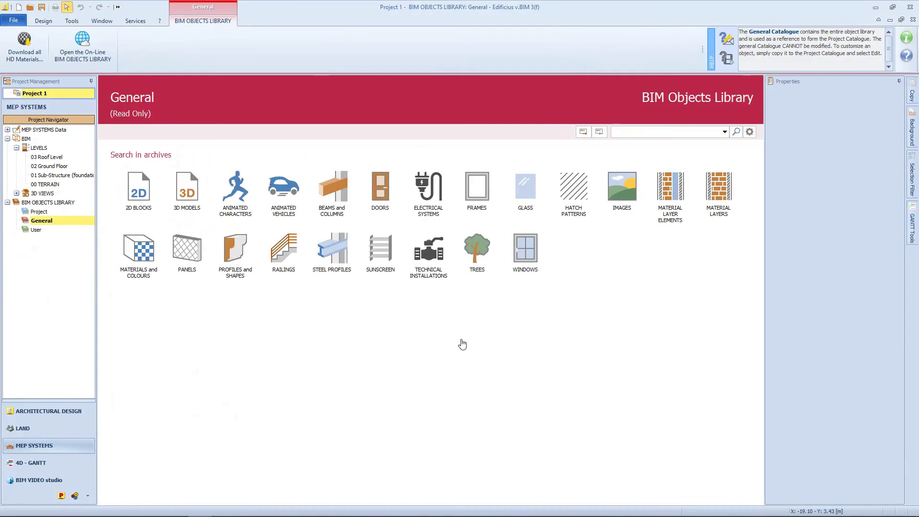
- Open the pipes in the General catalogue's Electrical Systems archive and examine which editing commands, such as Add and Append, are available for them
click(424, 215)
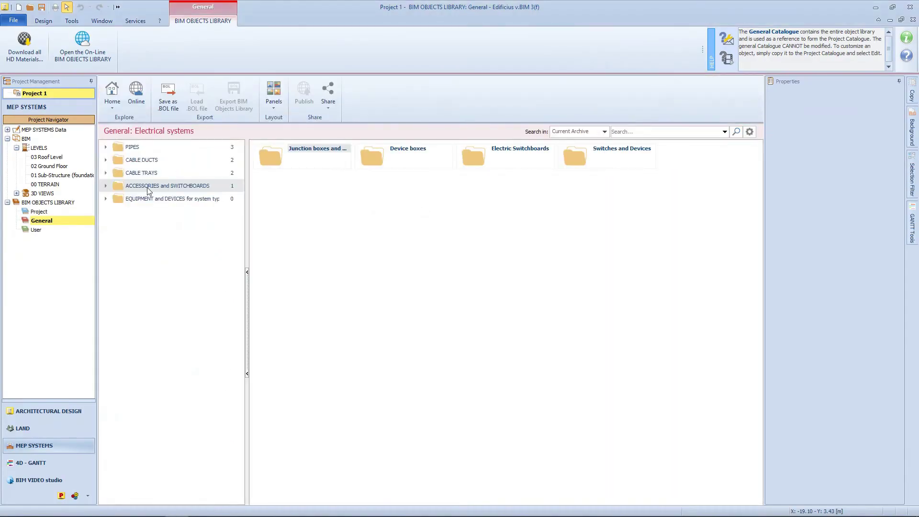
click(196, 150)
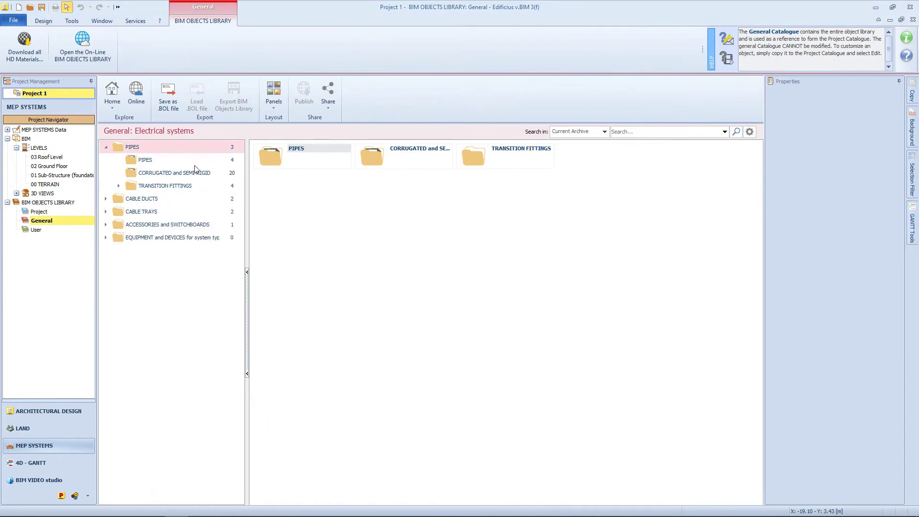
click(192, 163)
right_click(410, 249)
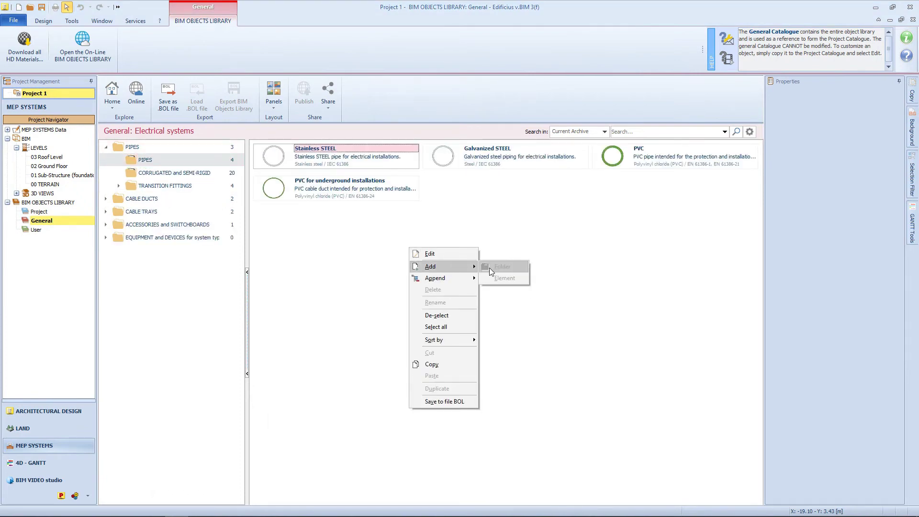
mouse_move(467, 278)
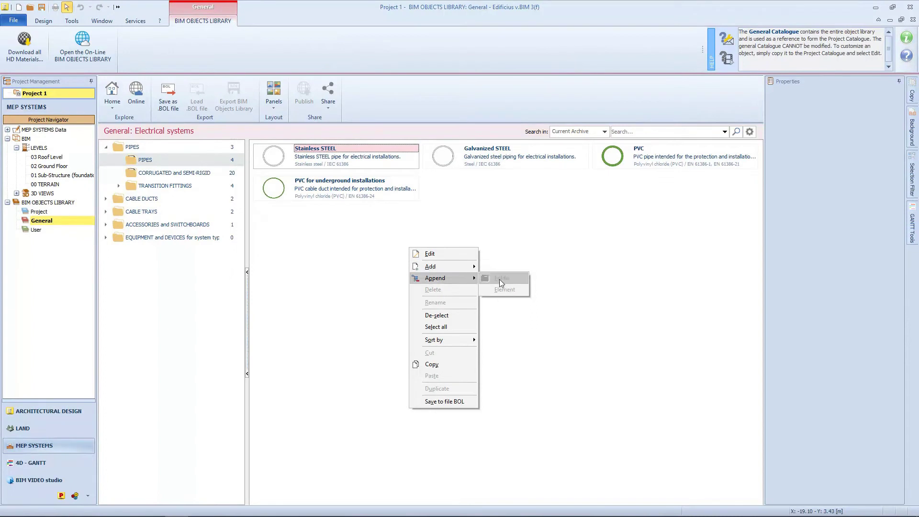
key(Escape)
right_click(506, 155)
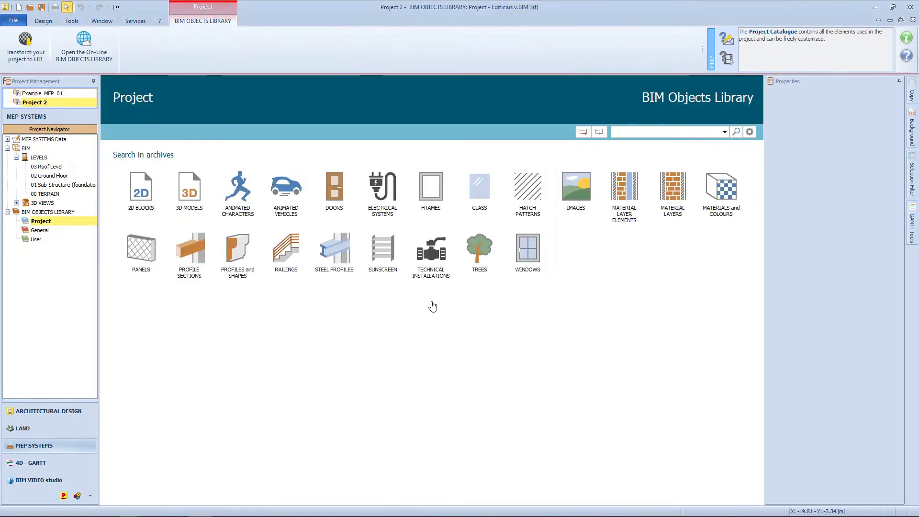
- Open the Technical Installations archive of Project 2's own catalogue and expand its Pressurized Pipes and Drain Waste Vent Piping categories
click(429, 261)
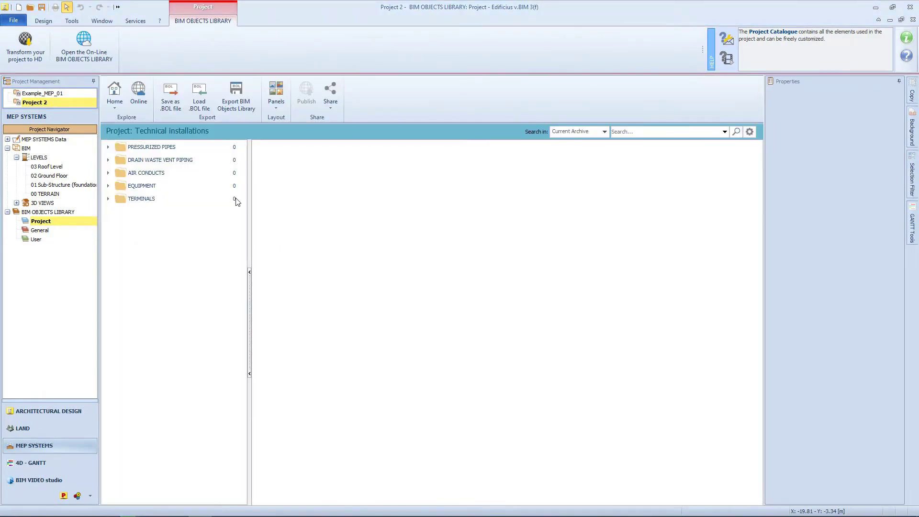
click(108, 148)
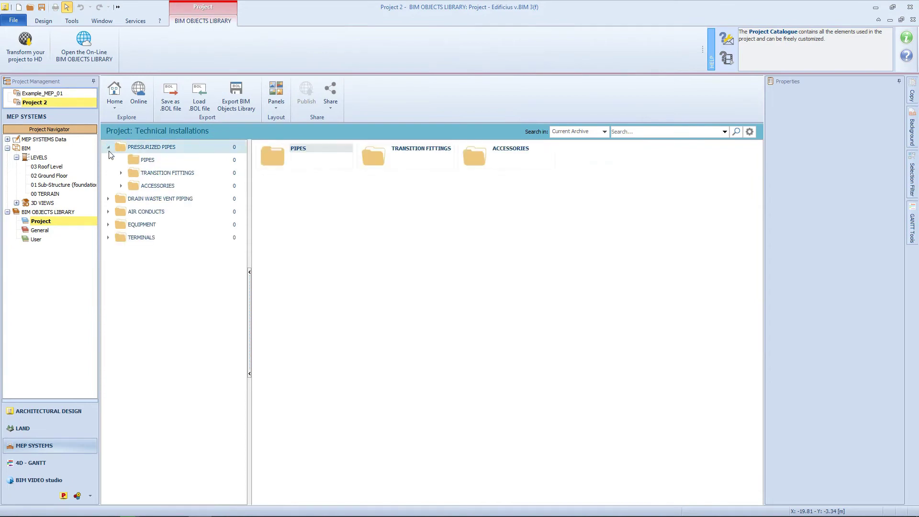
click(108, 198)
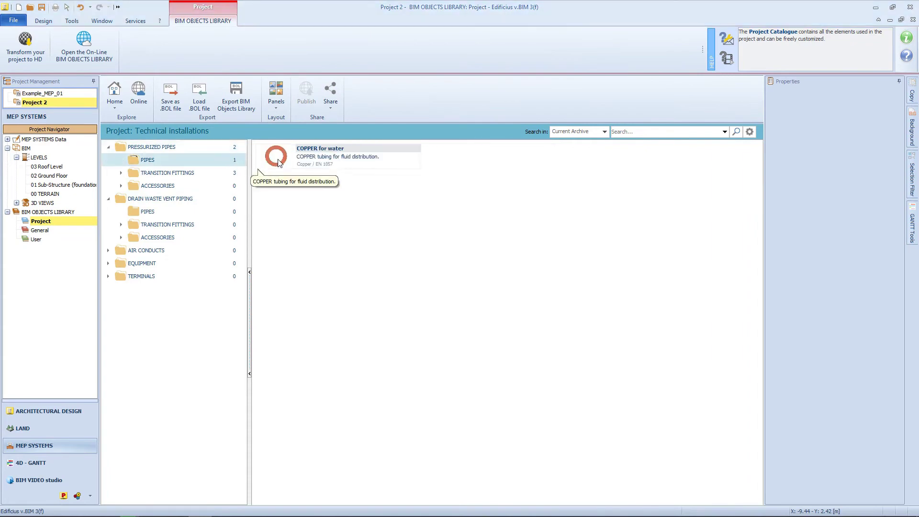
- View the details and dimension table of the COPPER for water pipe in the Project catalogue, and close them
double_click(277, 157)
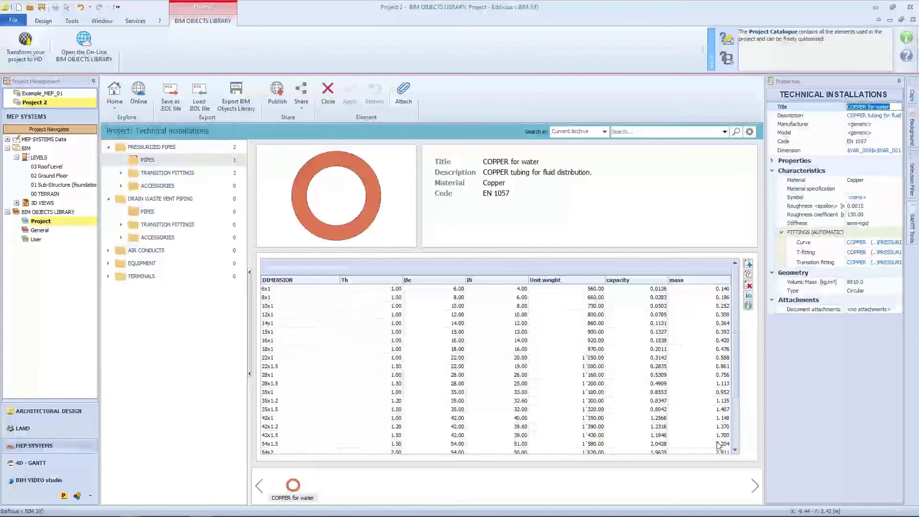
click(748, 274)
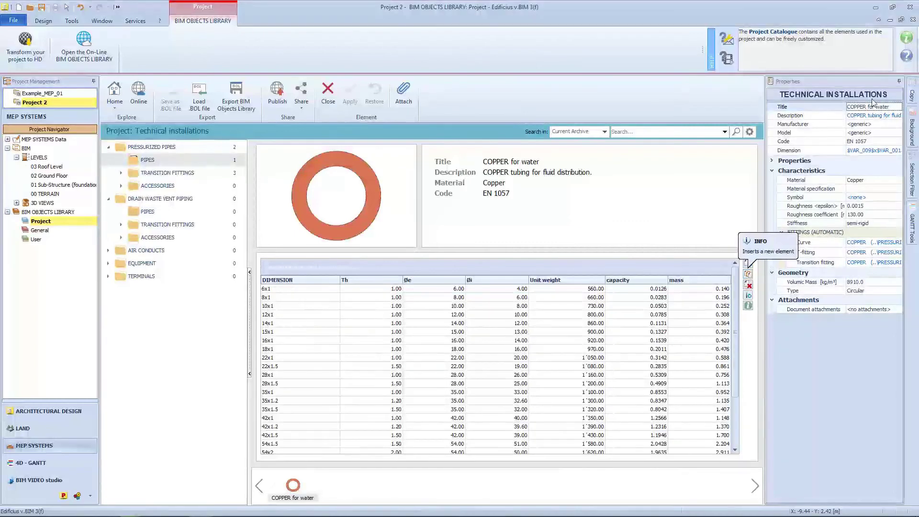
click(330, 99)
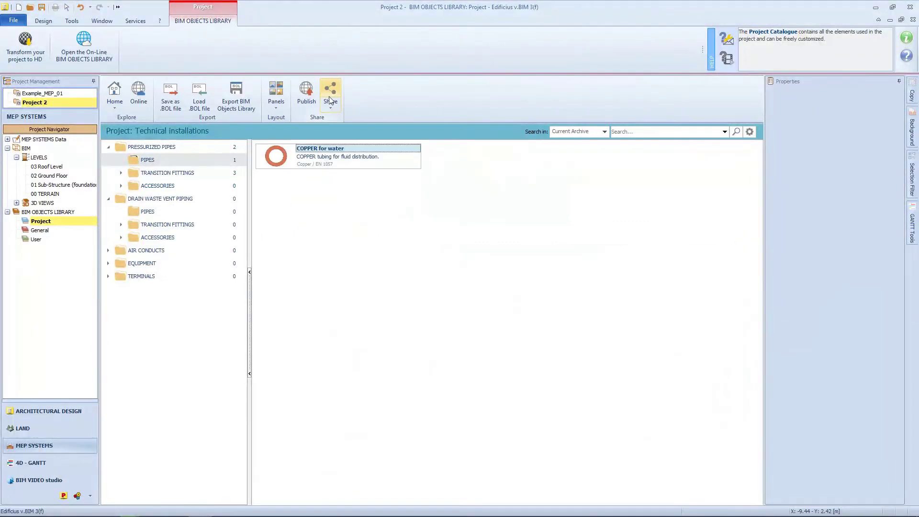
- Copy the COPPER for water pipe from the Project catalogue into the User catalogue's Technical Installations, under Pressurized Pipes > Pipes
right_click(286, 165)
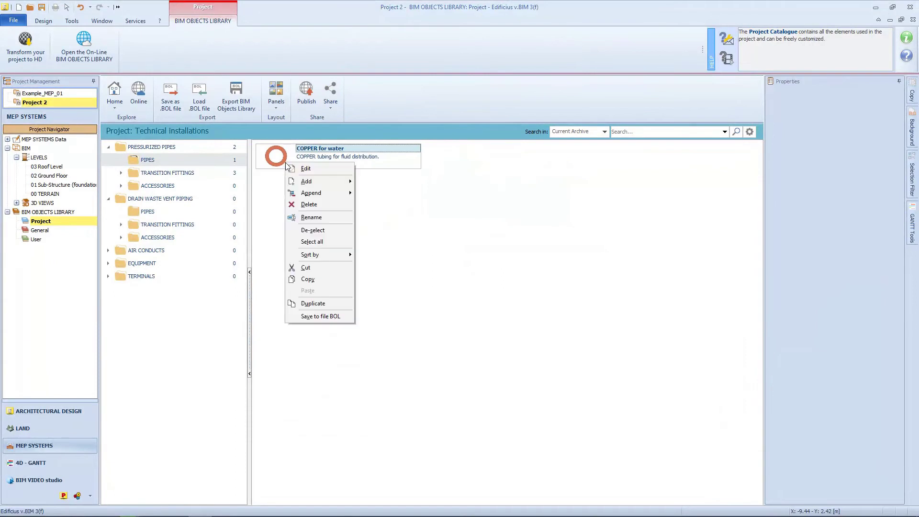
click(307, 280)
click(57, 239)
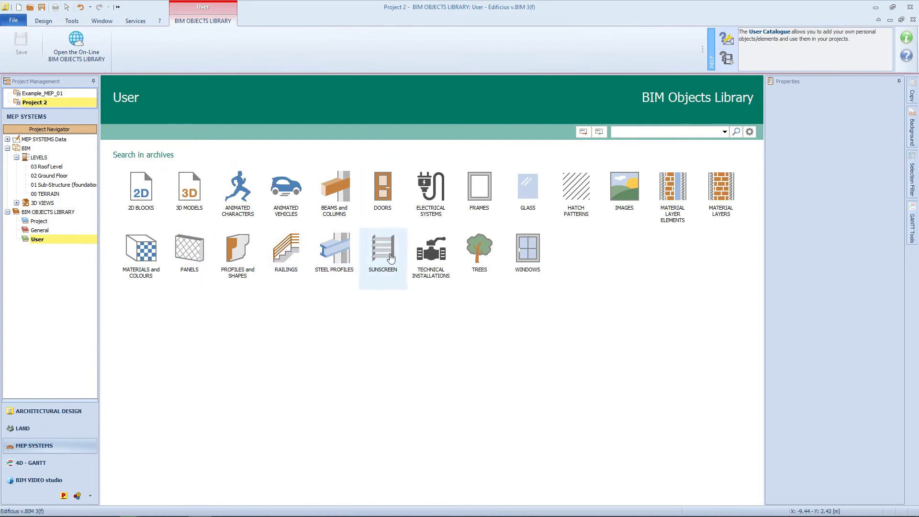
click(413, 254)
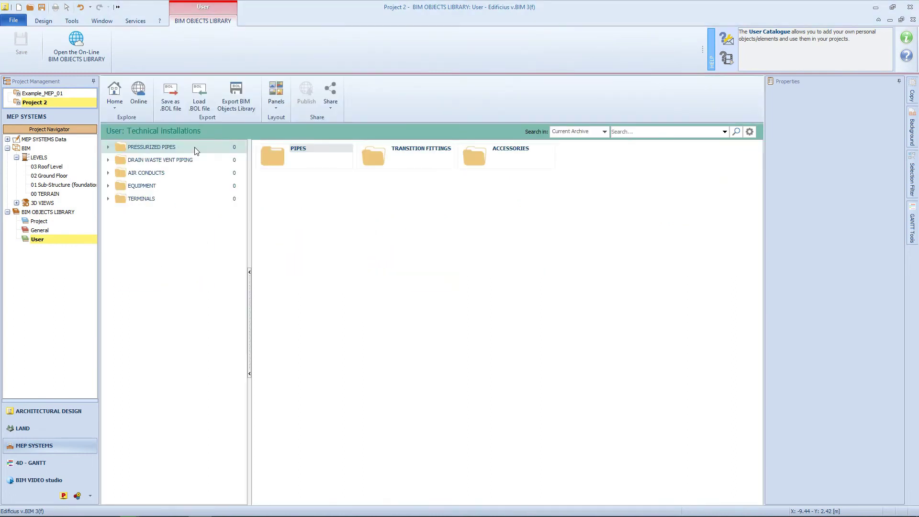
double_click(303, 156)
right_click(305, 157)
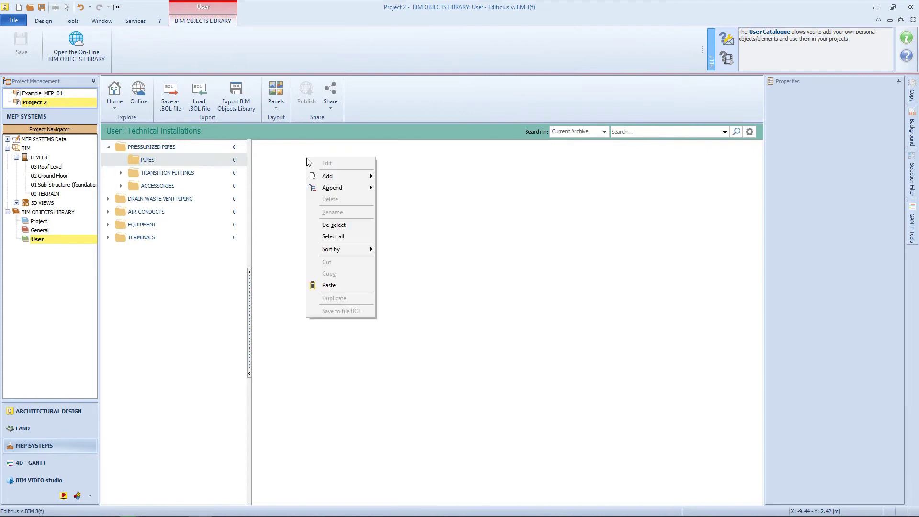
click(332, 285)
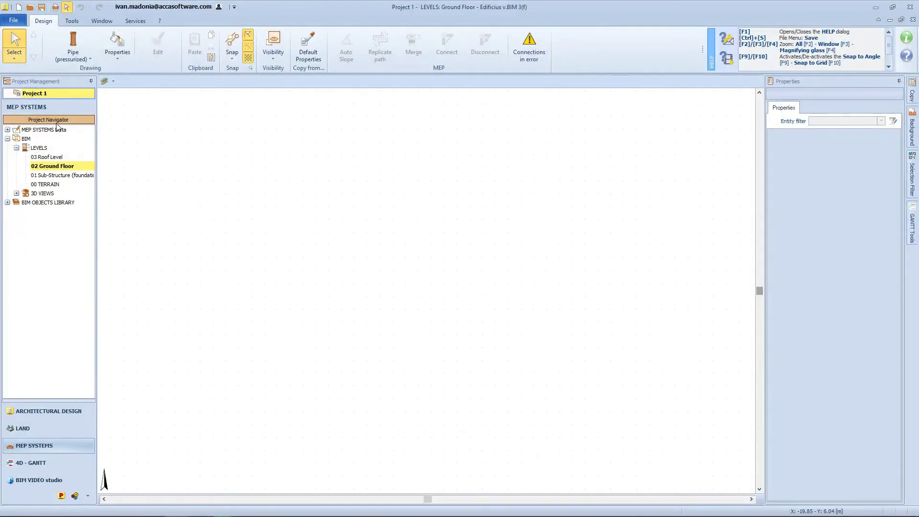
- Open the MEP SYSTEMS list in Project 1's MEP SYSTEMS Data and add a new system to it
click(7, 130)
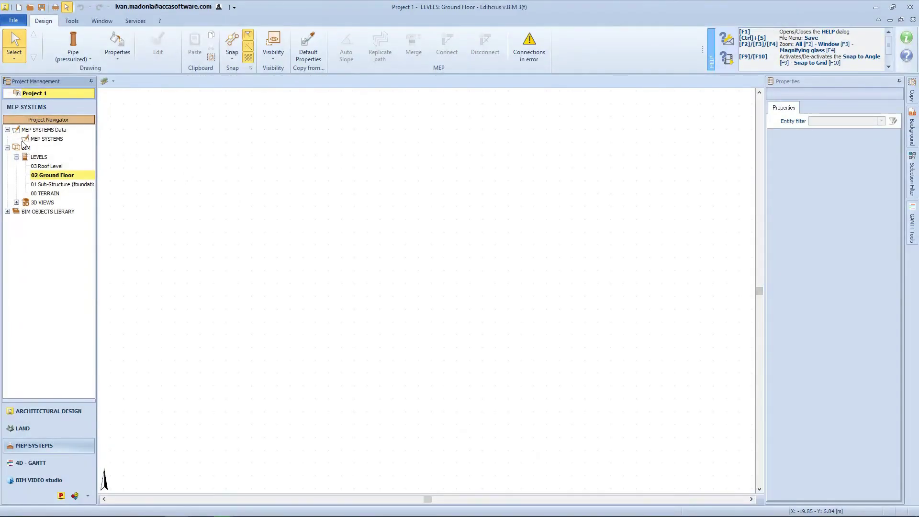
click(47, 139)
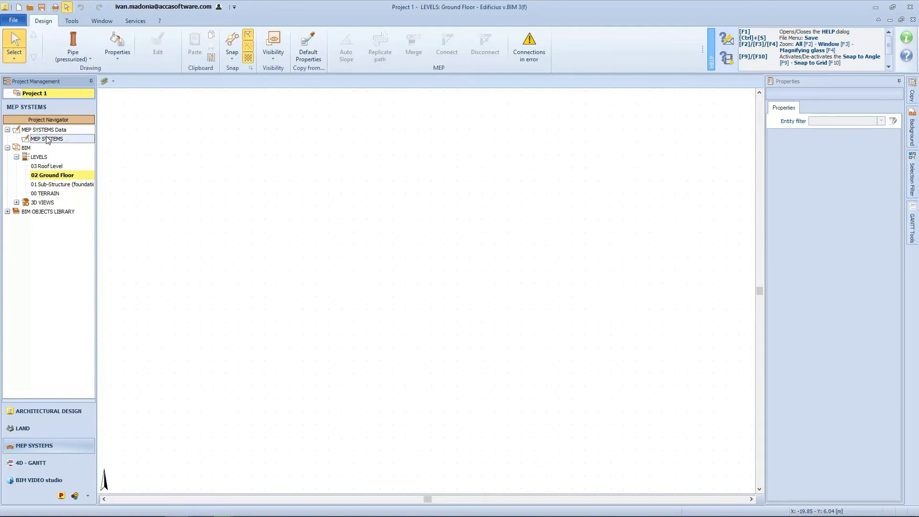
double_click(48, 139)
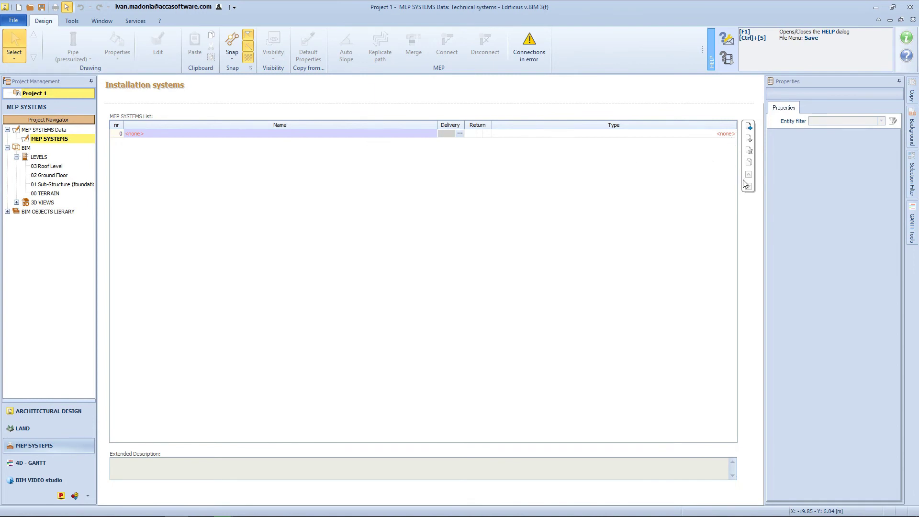
click(750, 128)
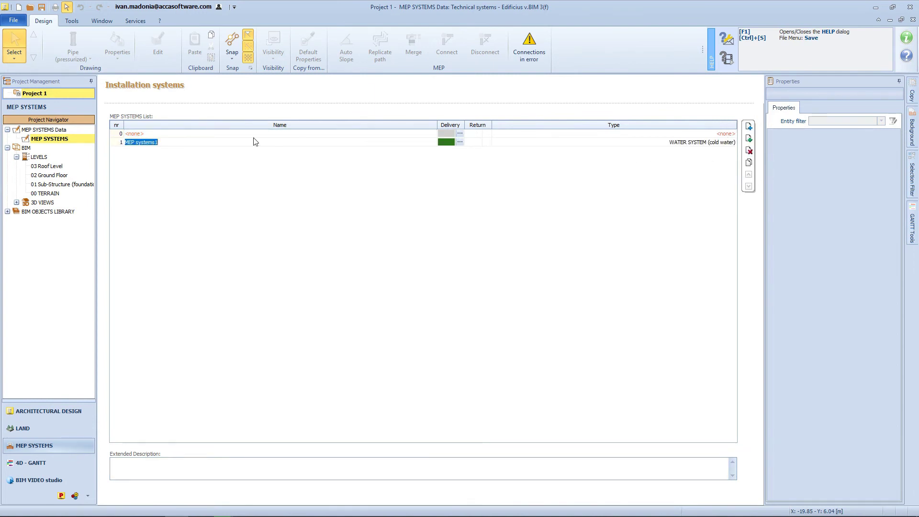
- Set the type of the new MEP system to HVAC AERAULIC (heating)
click(536, 144)
click(732, 143)
scroll(574, 162, down, 5)
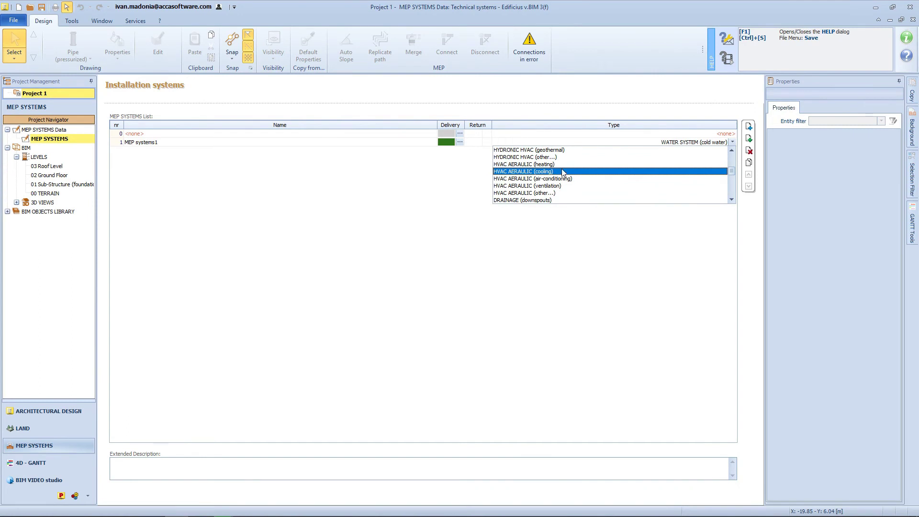
click(564, 165)
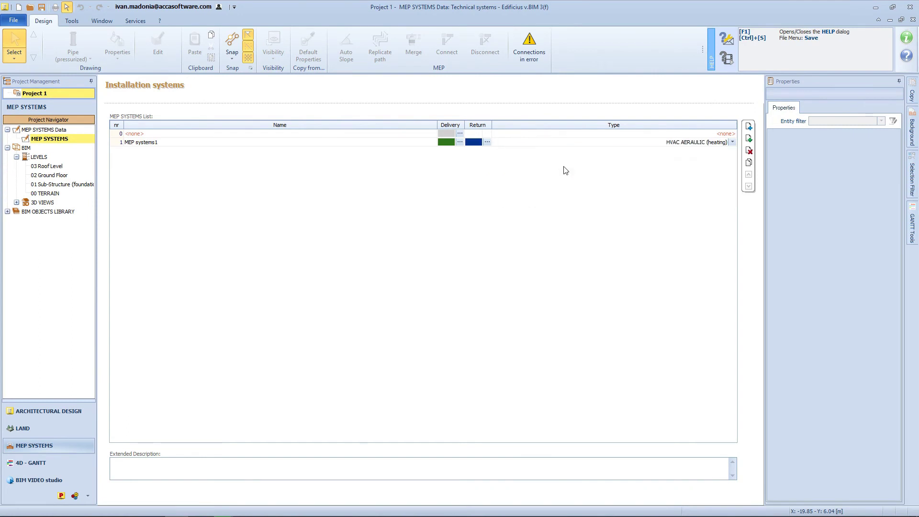
- Choose a red hue as the new system's delivery colour and adjust its brightness
click(459, 141)
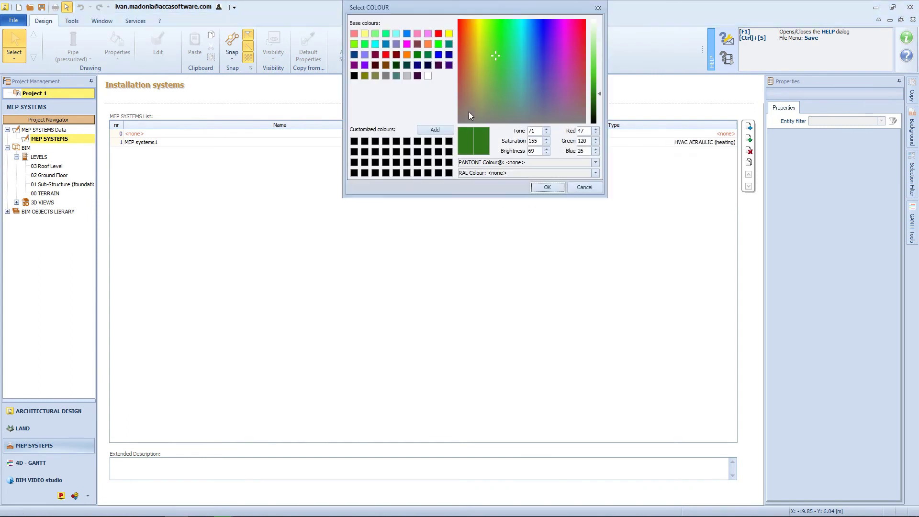
click(458, 23)
click(593, 75)
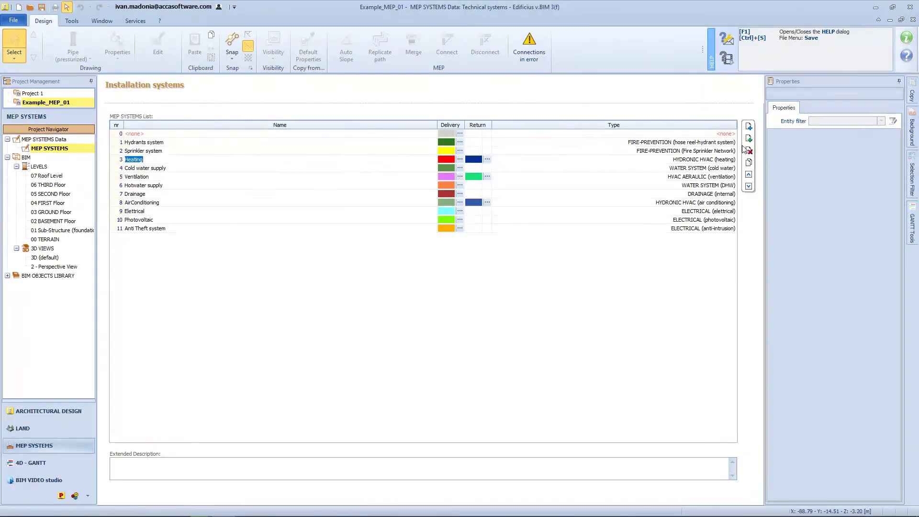
- Insert a new system above Heating in Example_MEP_01's MEP systems list, and delete it again
click(749, 139)
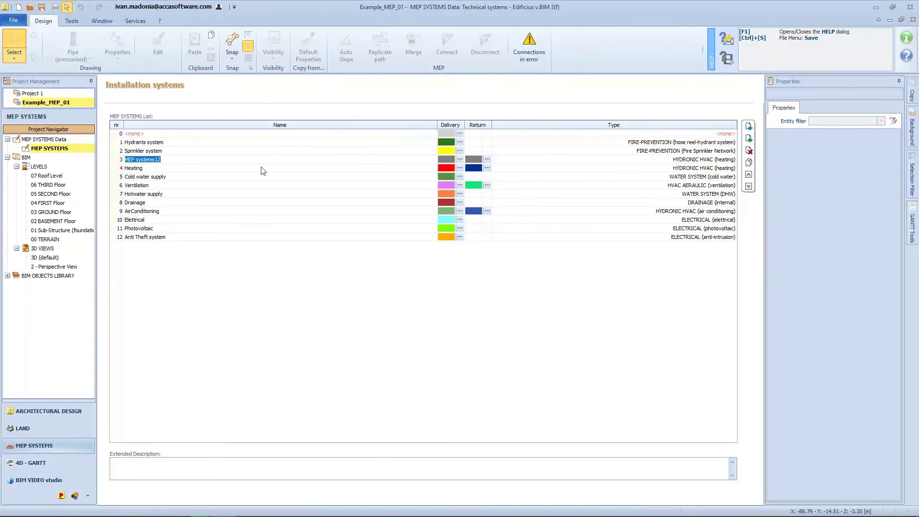
click(749, 150)
click(492, 295)
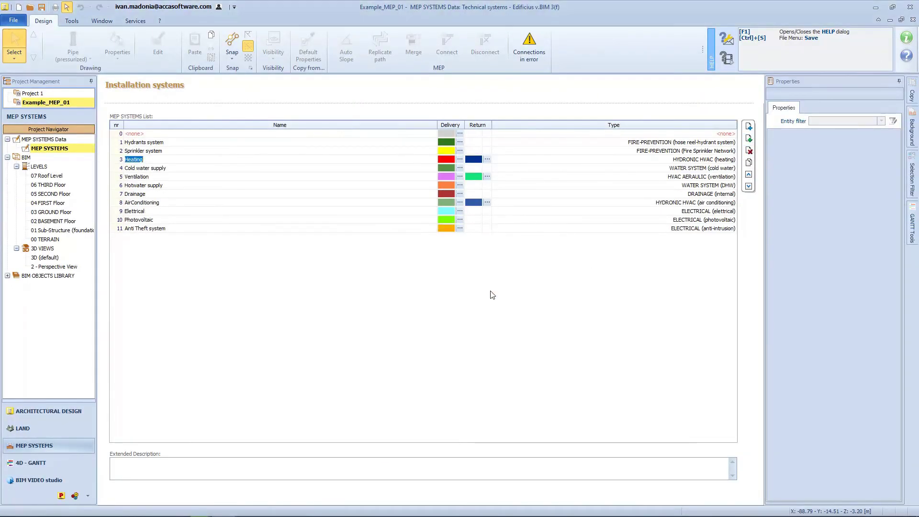
- Duplicate the Heating system and move the copy up the list to row 10, above Photovoltaic
click(750, 163)
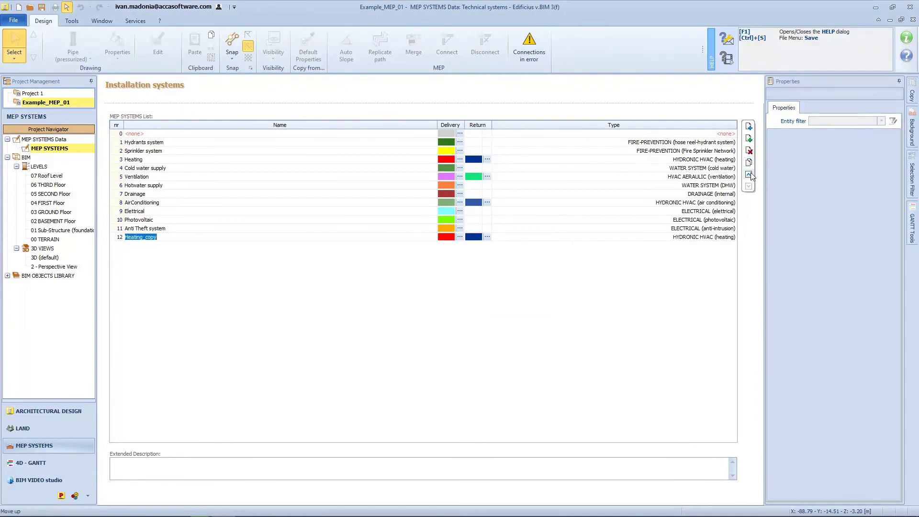
click(750, 174)
click(749, 174)
click(750, 174)
click(749, 186)
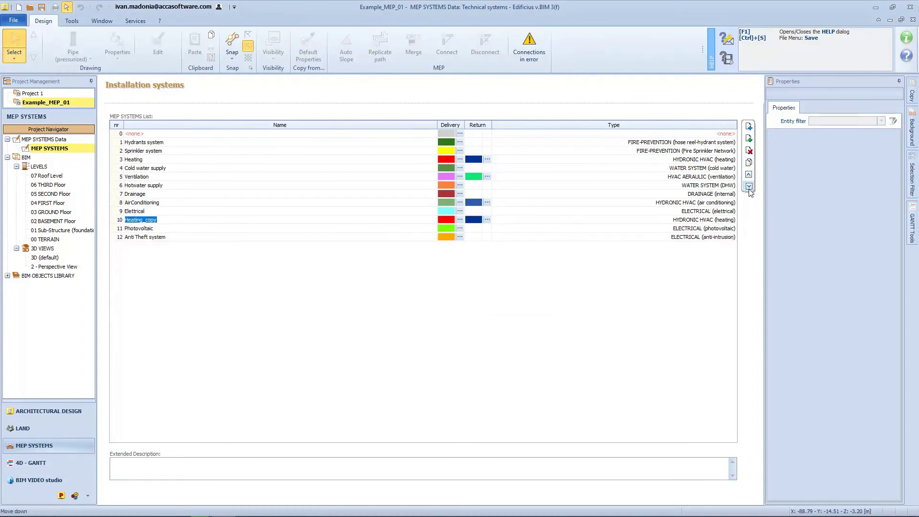
- Move the Heating_copy system down to the end of the MEP systems list and delete it
click(749, 186)
click(750, 186)
click(749, 150)
click(483, 295)
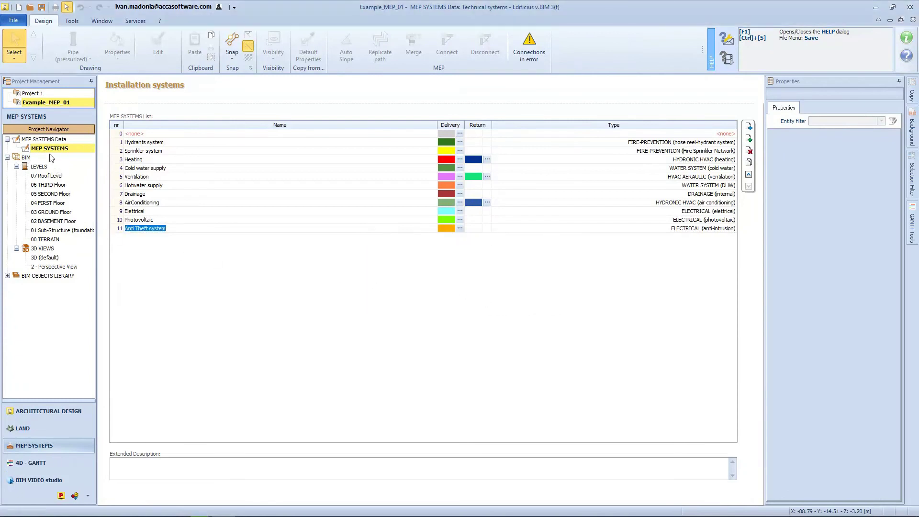
- Open the 3D (default) view and start a pressurized pipe with its MEP system name set to <automatic>
click(54, 259)
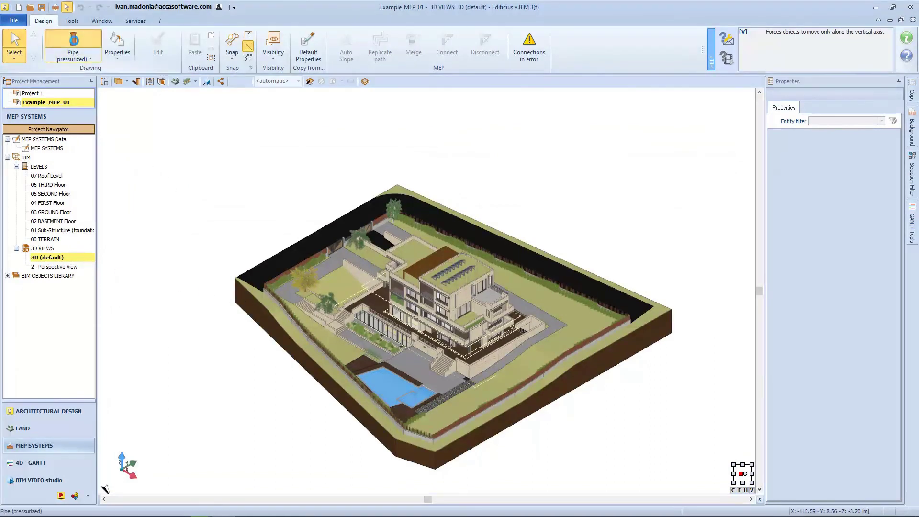
click(74, 45)
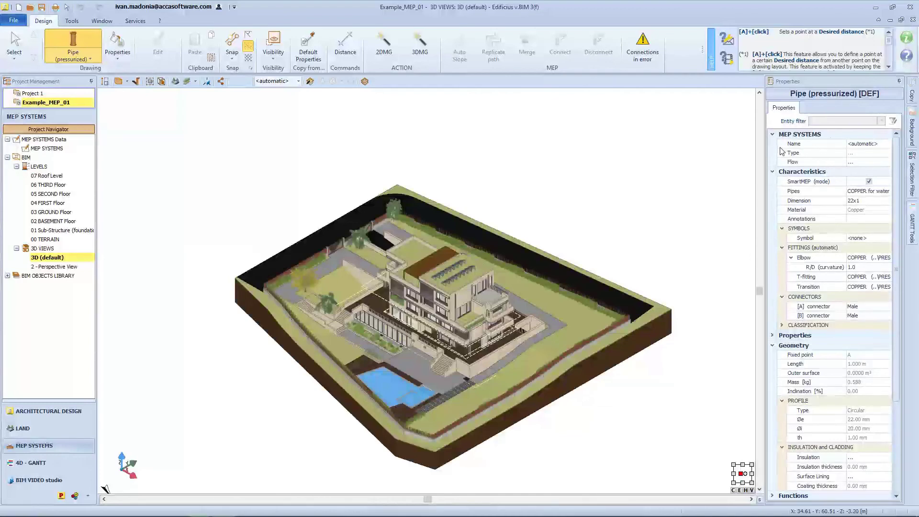
click(890, 145)
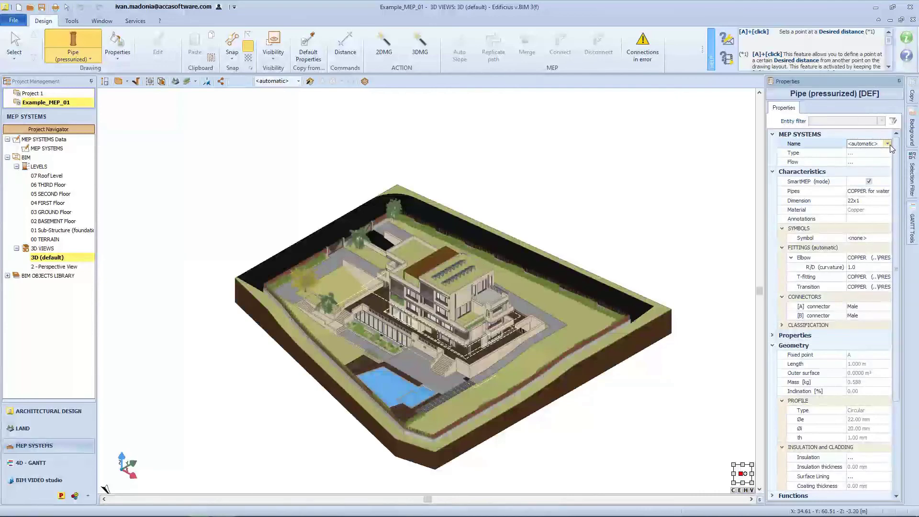
click(889, 144)
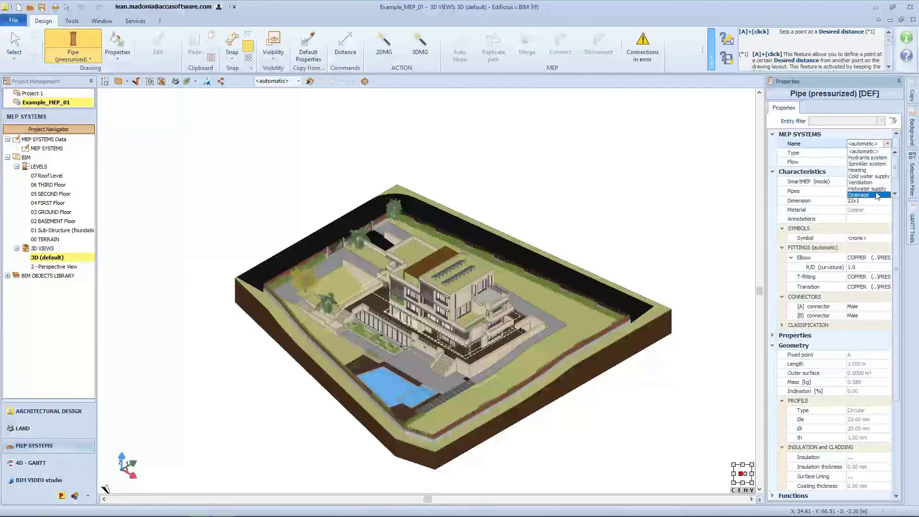
click(876, 151)
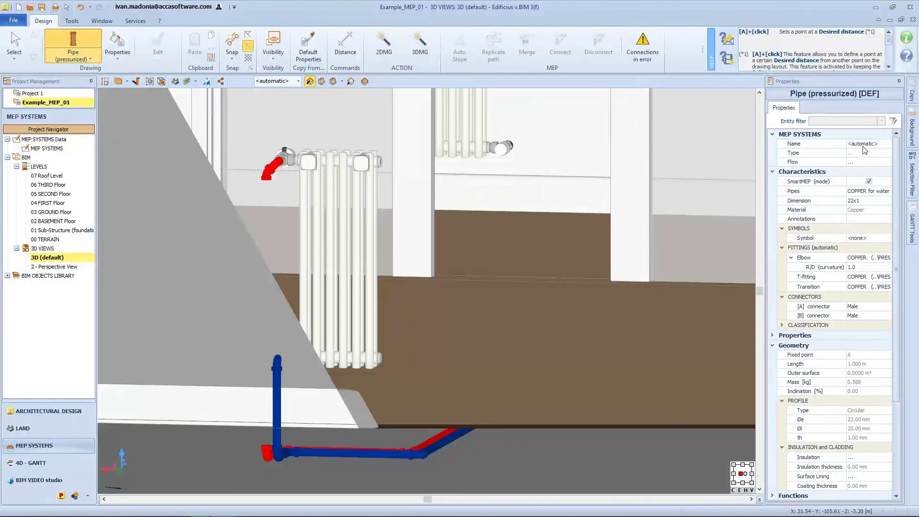
- Draw a vertical pipe about 0.694 m long from the radiator's upper red elbow down to the red supply pipe's open end
click(267, 176)
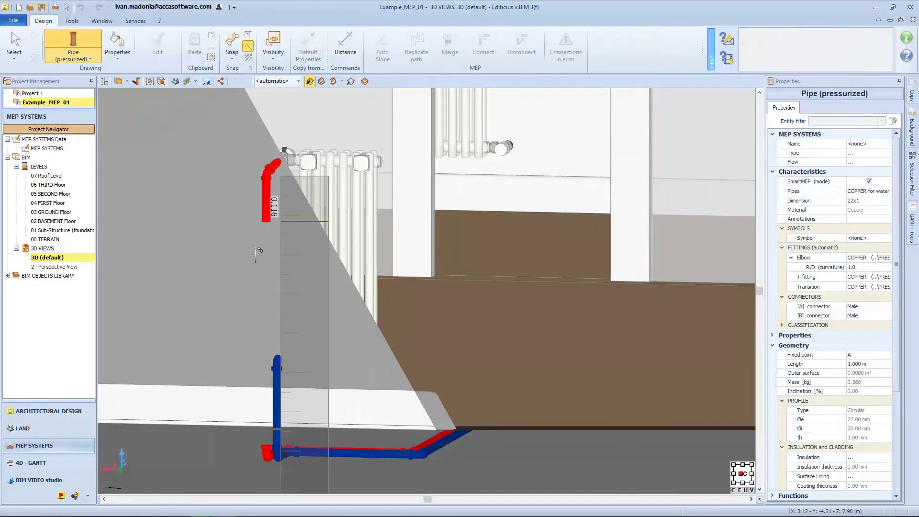
click(267, 449)
key(space)
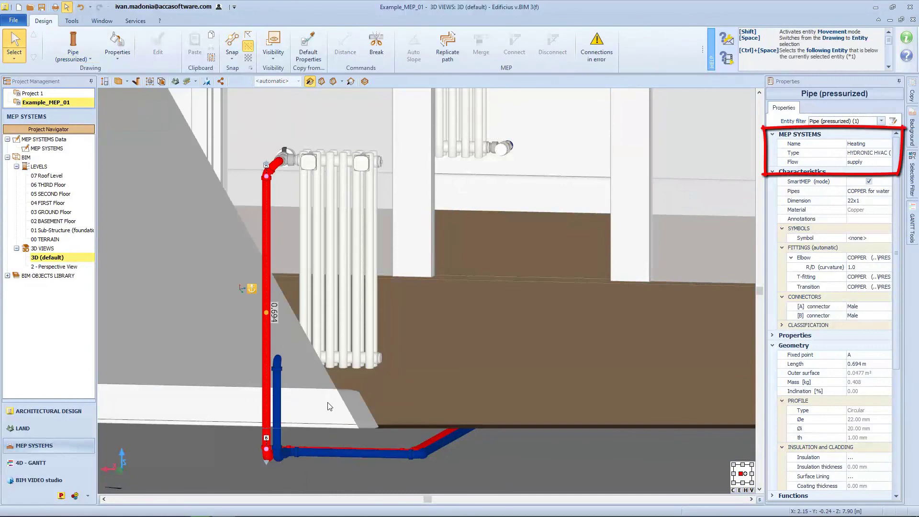
- Draw a freestanding, unconnected horizontal pipe about 0.4 m long beside the base of the radiator
key(space)
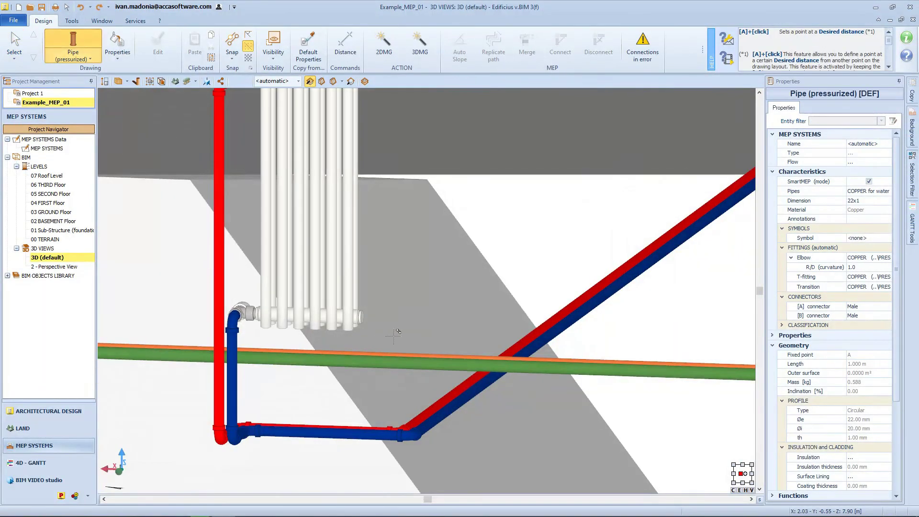
click(393, 336)
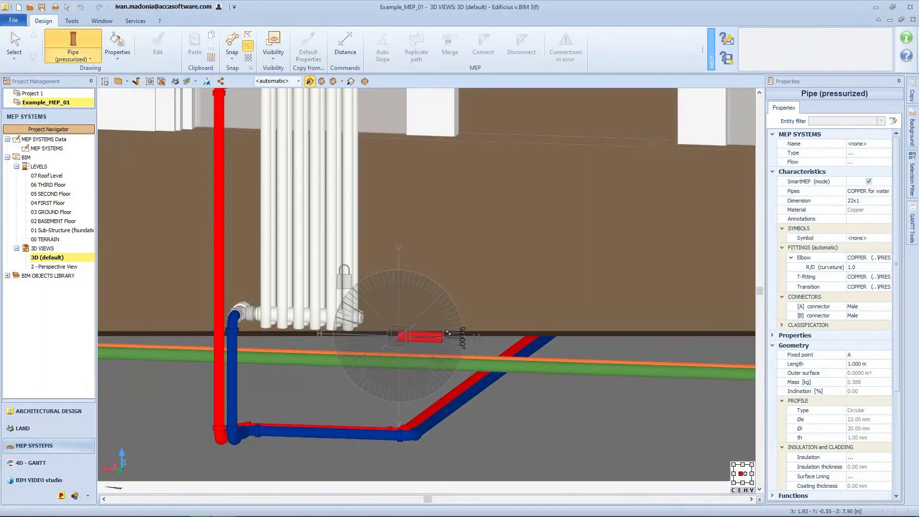
click(592, 343)
key(space)
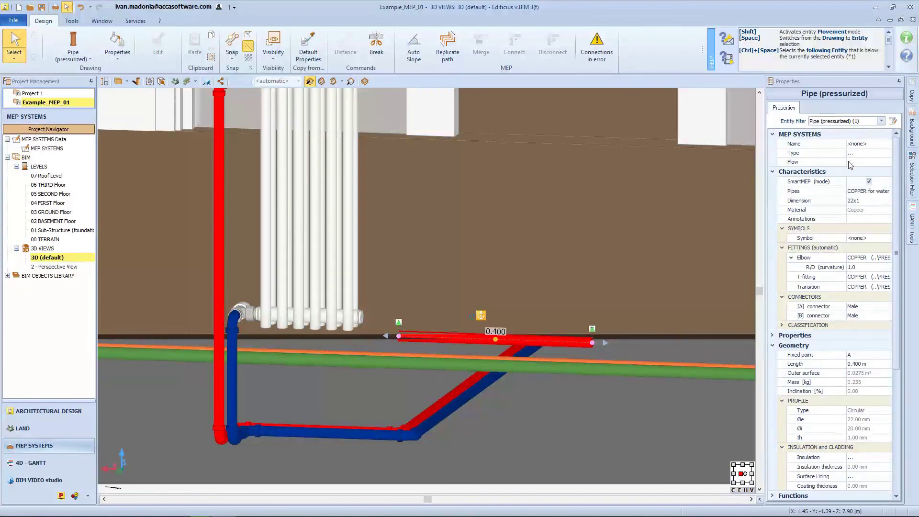
- Assign the freestanding horizontal pipe to the Heating system
click(872, 146)
click(888, 145)
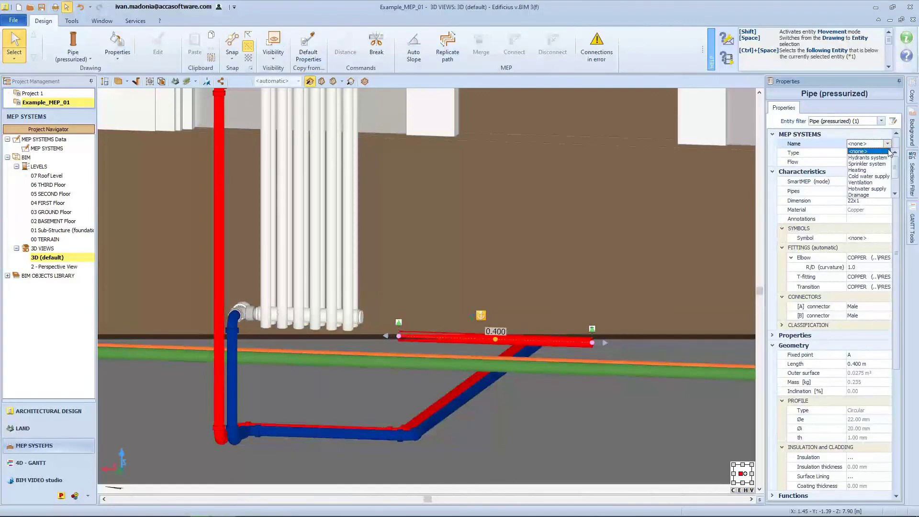
click(882, 170)
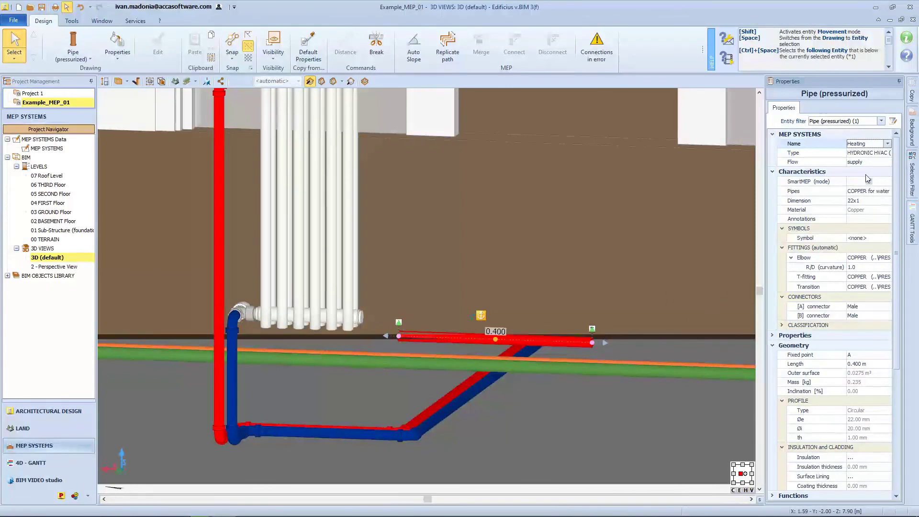
- Try the return option as the flow of the freestanding pipe
click(890, 162)
click(889, 162)
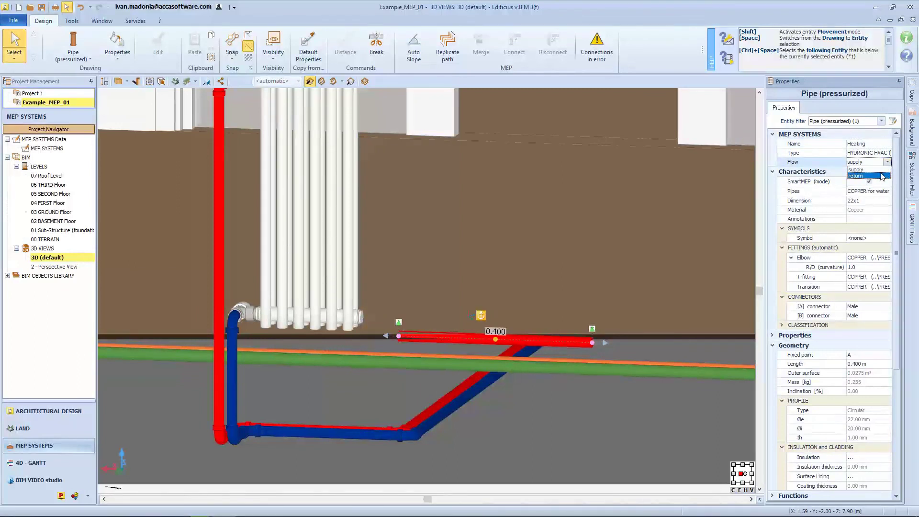
click(883, 176)
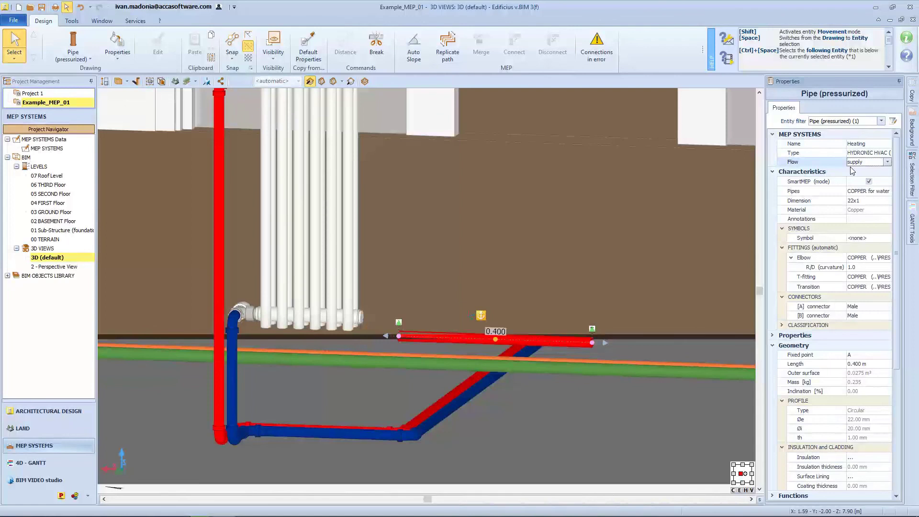
- Add a new system after Anti Theft system in the project's MEP systems list
click(47, 149)
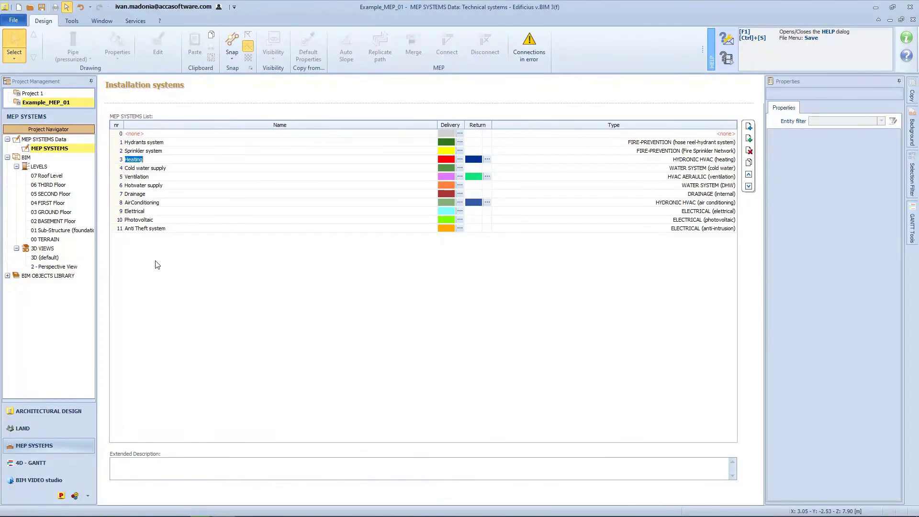
click(153, 229)
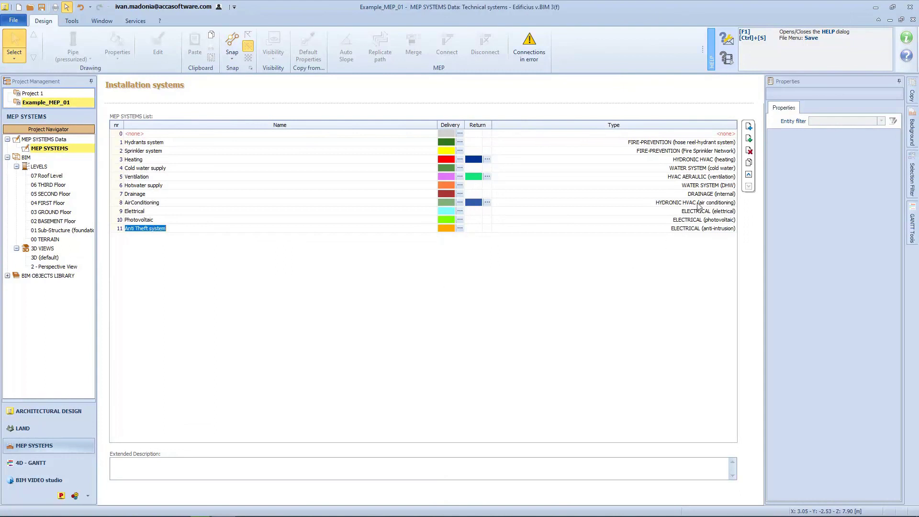
click(750, 127)
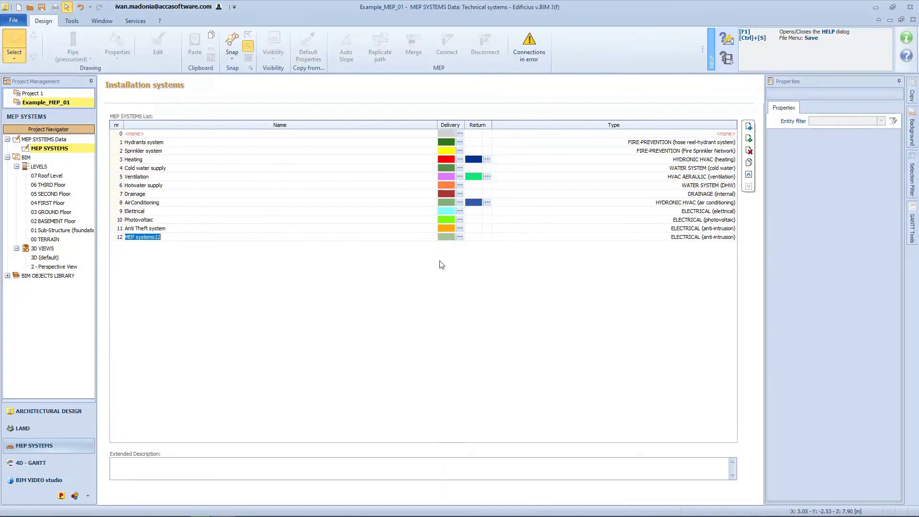
- Change the Heating system's delivery colour to a dark blue shade, and try to delete the Heating system
click(460, 160)
click(528, 91)
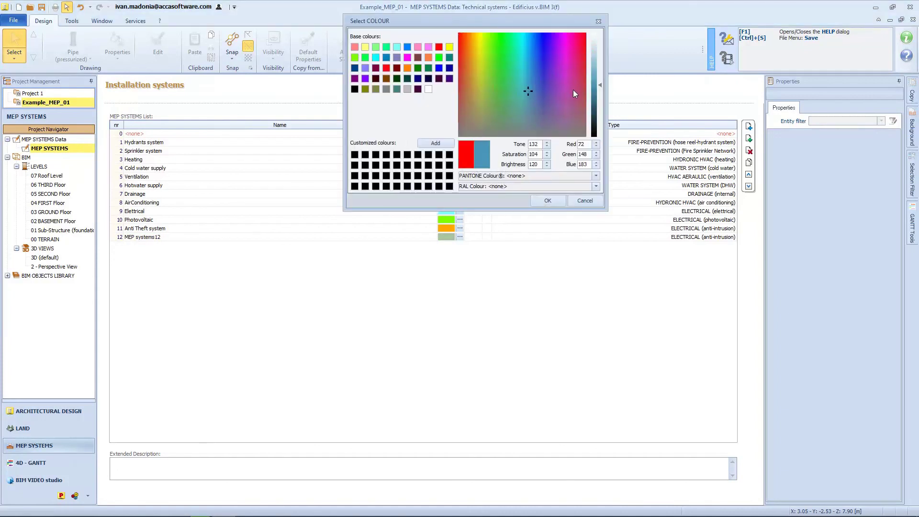
click(595, 106)
click(563, 202)
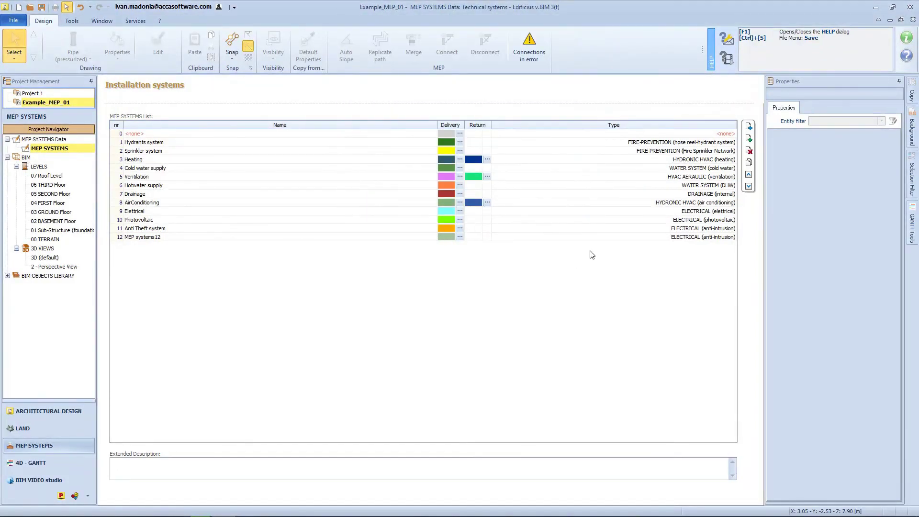
click(749, 151)
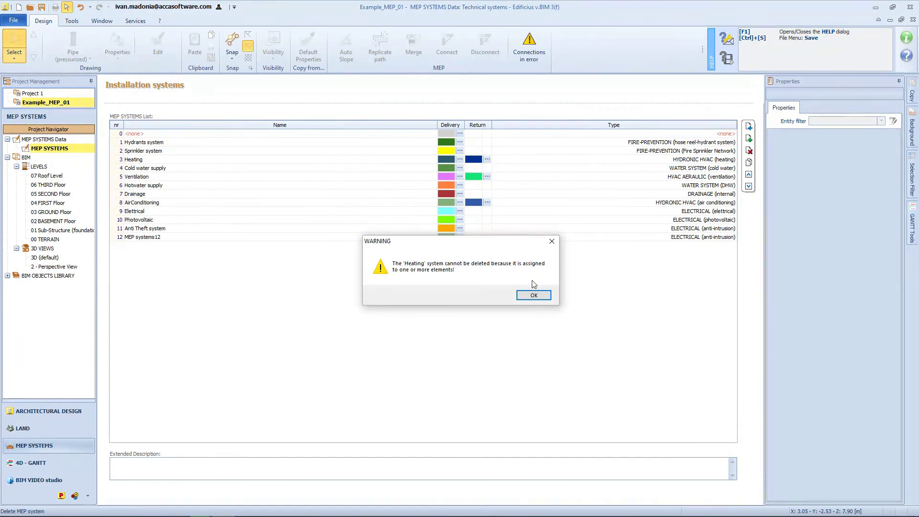
click(534, 296)
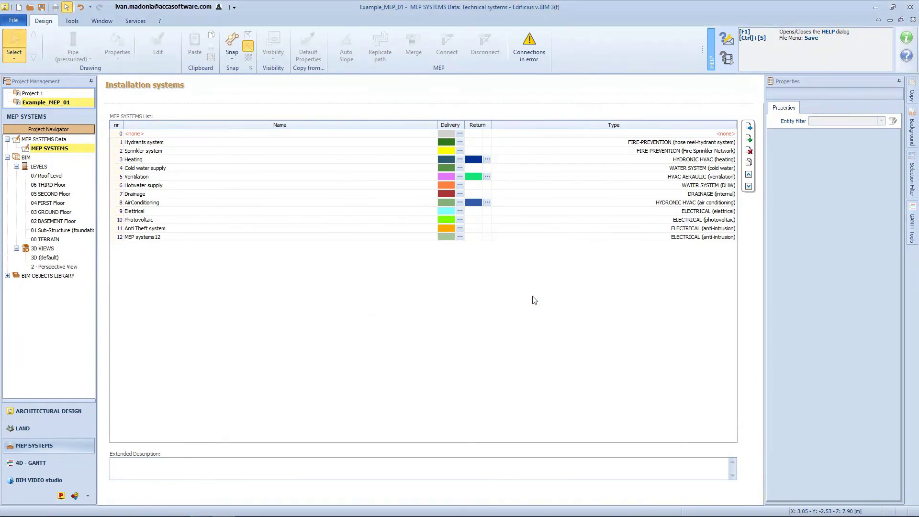